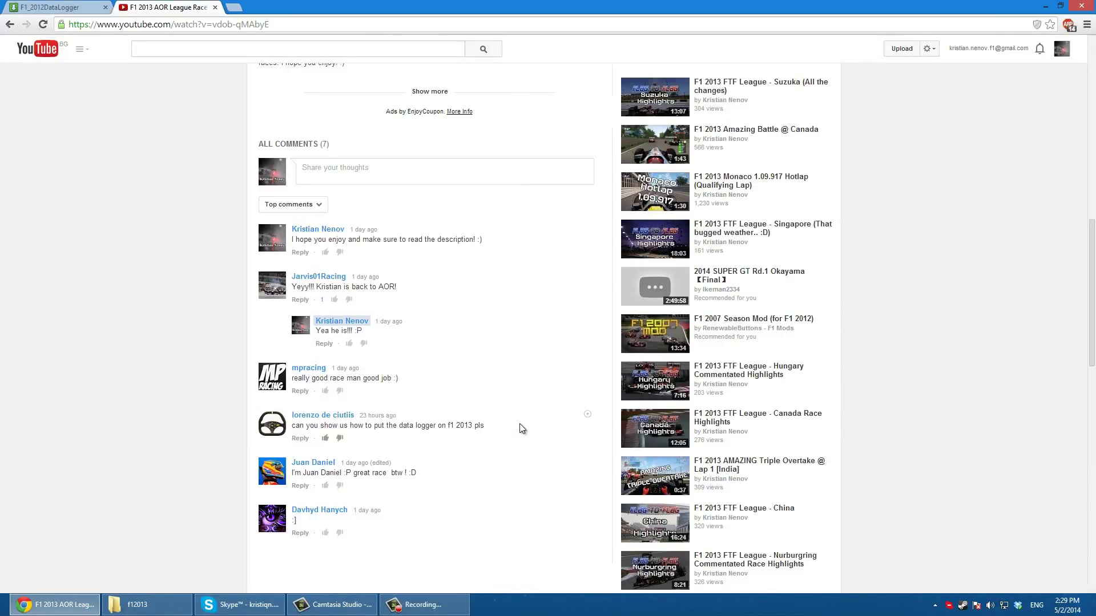
Step: Highlight the viewer comment asking about the data logger, then scroll through the video's comments
{"action": "left_click_drag", "start_coordinate": [519, 423], "coordinate": [292, 425]}
{"action": "left_click", "coordinate": [509, 460]}
{"action": "scroll", "coordinate": [472, 436], "scroll_direction": "up", "scroll_amount": 10}
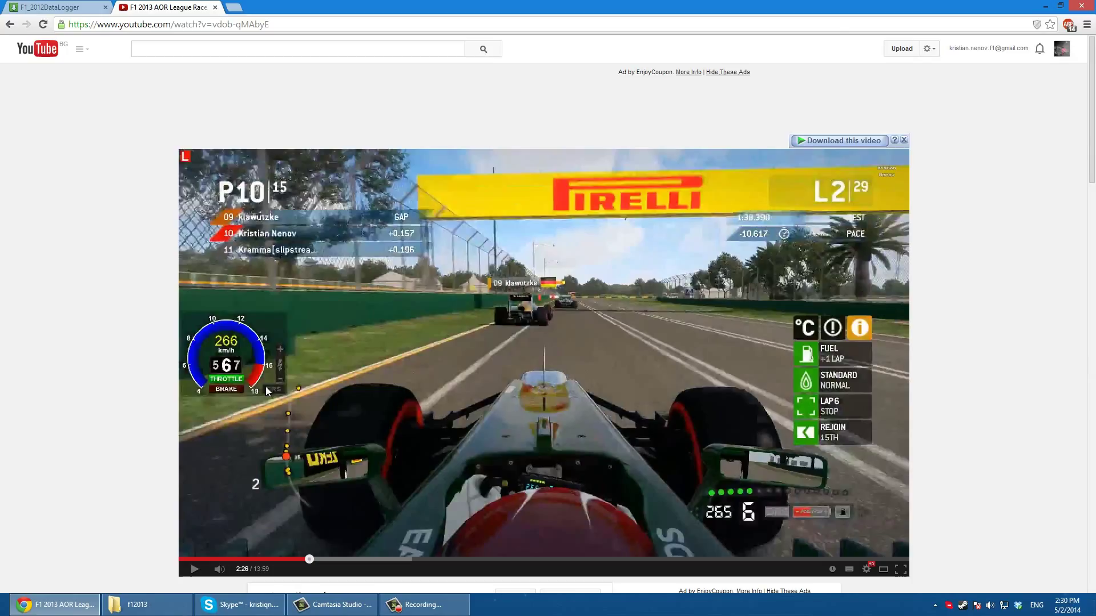
{"action": "scroll", "coordinate": [252, 310], "scroll_direction": "down", "scroll_amount": 1}
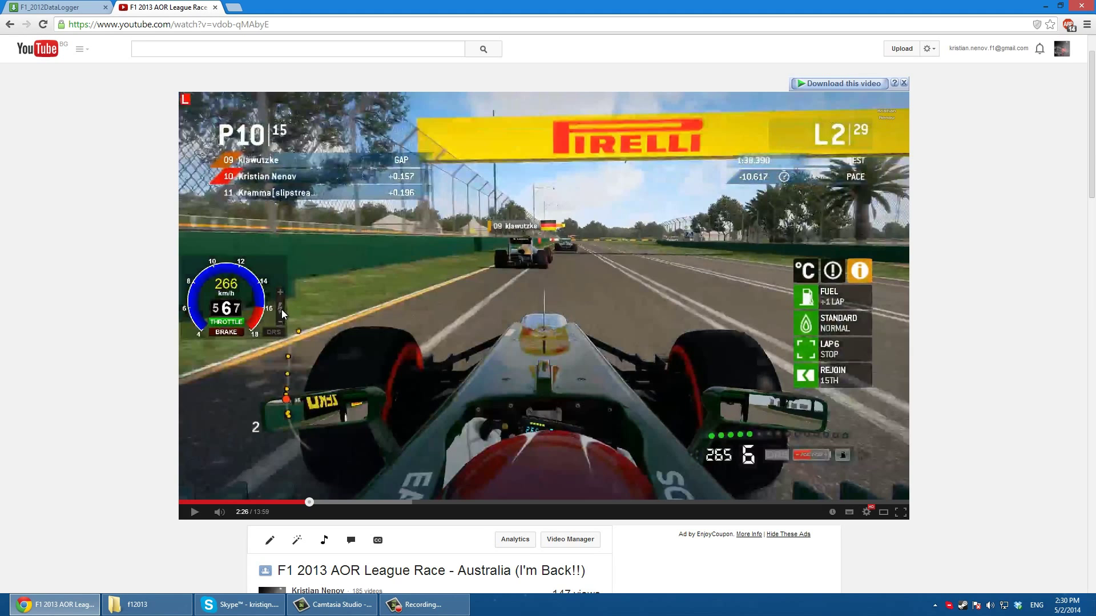
{"action": "scroll", "coordinate": [151, 331], "scroll_direction": "down", "scroll_amount": 7}
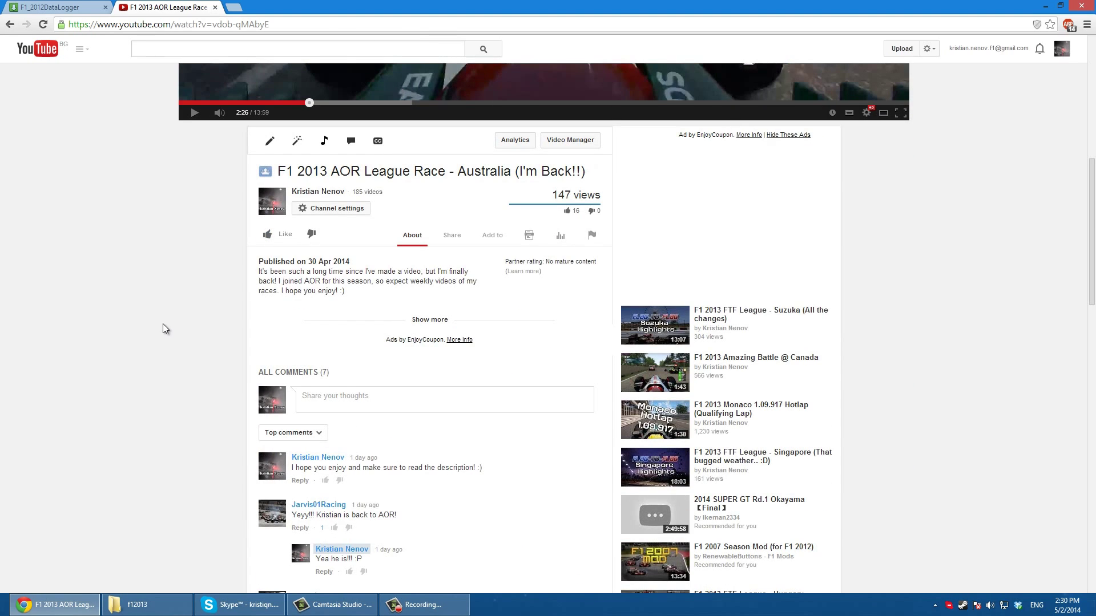
{"action": "scroll", "coordinate": [163, 325], "scroll_direction": "down", "scroll_amount": 4}
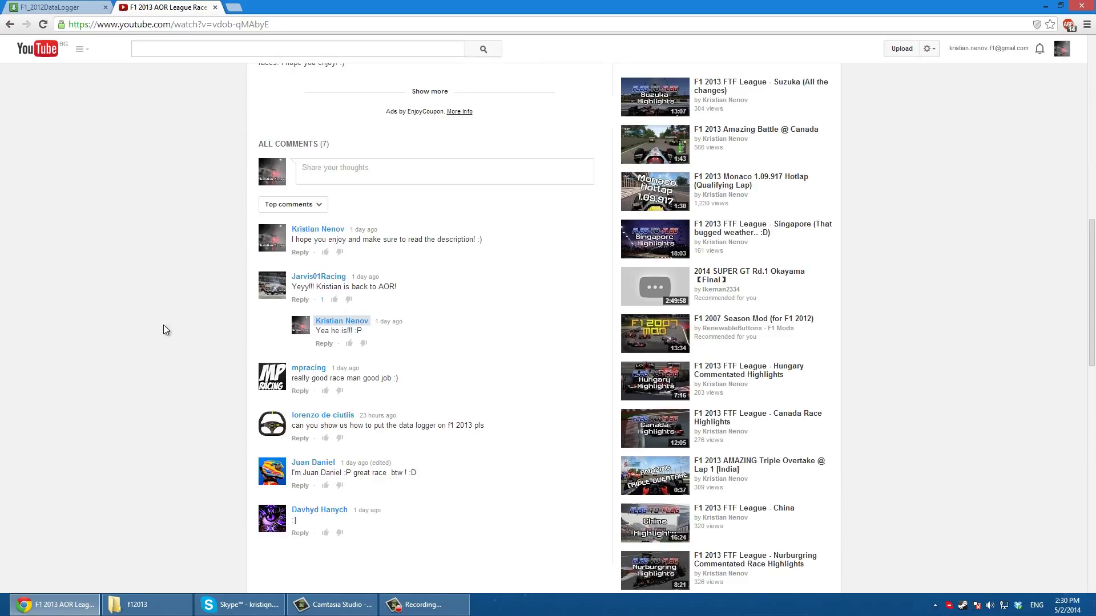
{"action": "left_click", "coordinate": [65, 8]}
{"action": "left_click", "coordinate": [194, 24]}
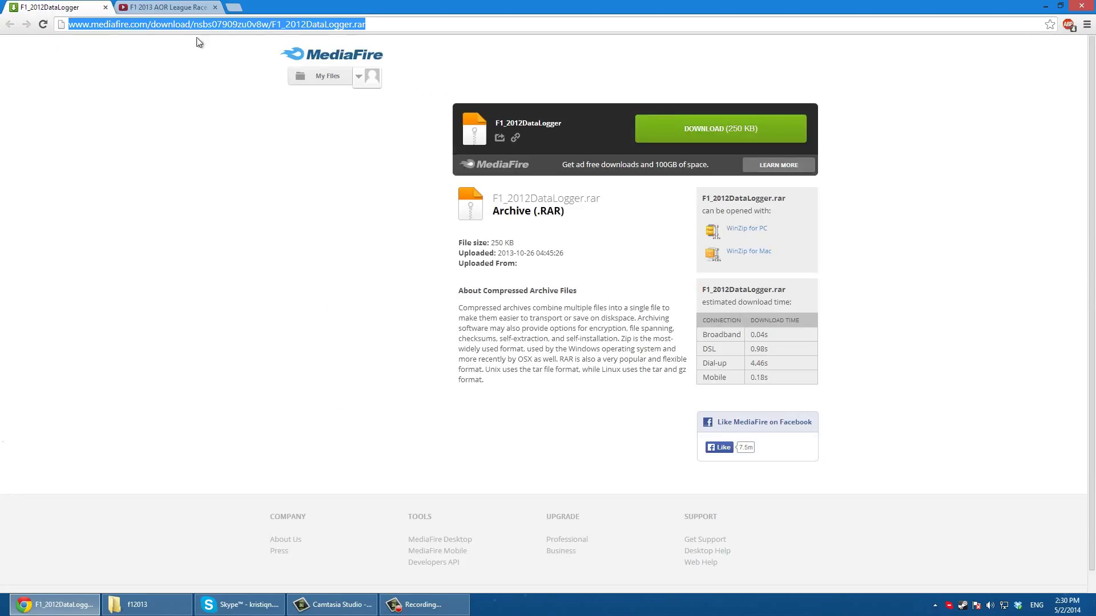
{"action": "left_click", "coordinate": [195, 196]}
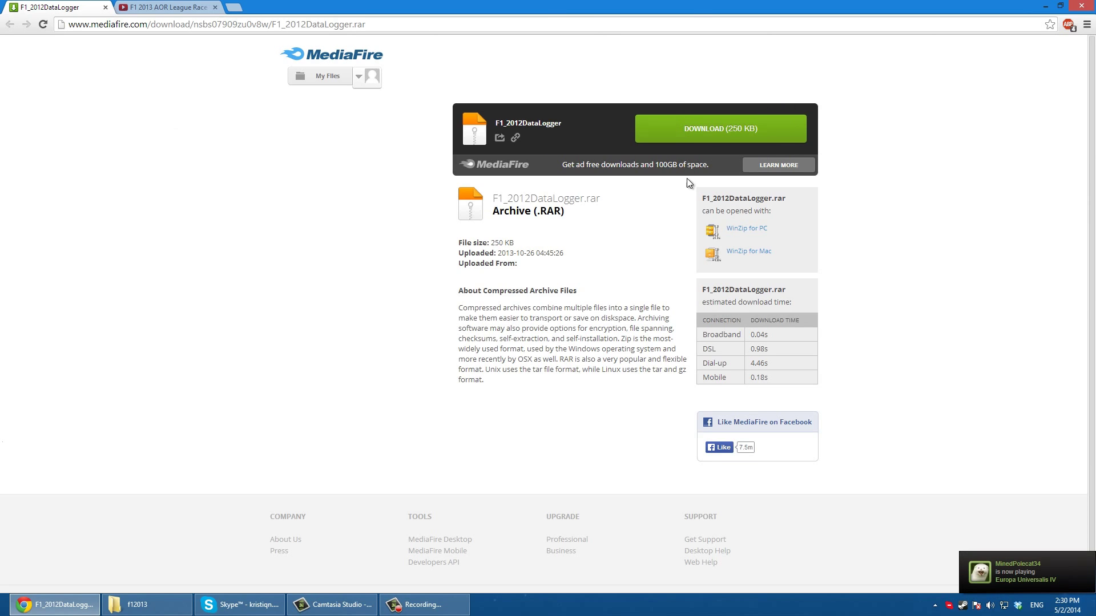
Step: Open the F1_2012DataLogger archive from f12013 and select all of its contents
{"action": "left_click", "coordinate": [173, 603]}
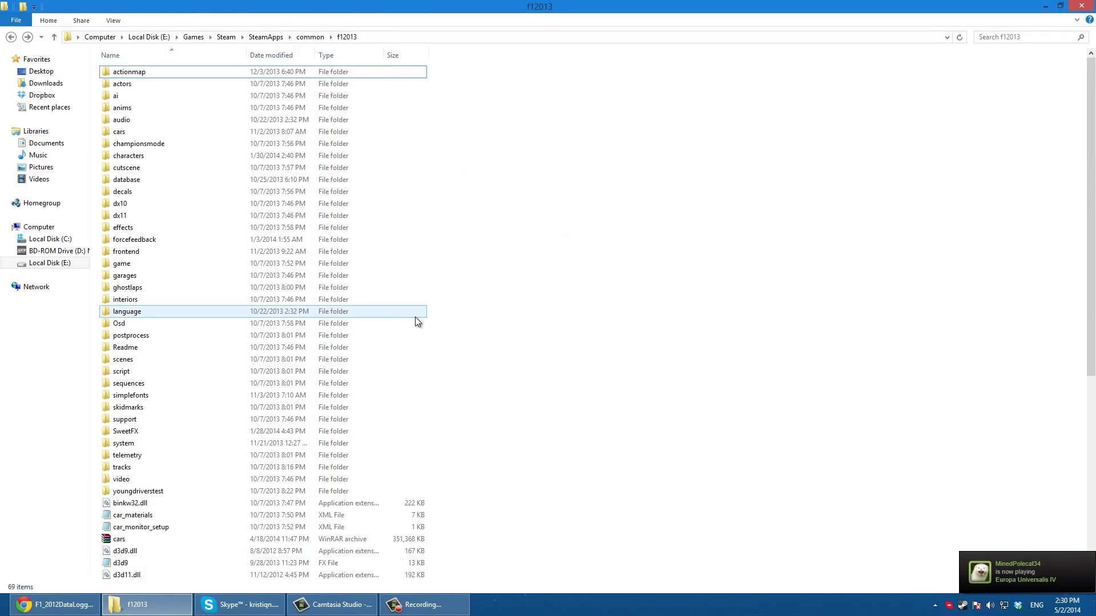
{"action": "scroll", "coordinate": [410, 257], "scroll_direction": "down", "scroll_amount": 9}
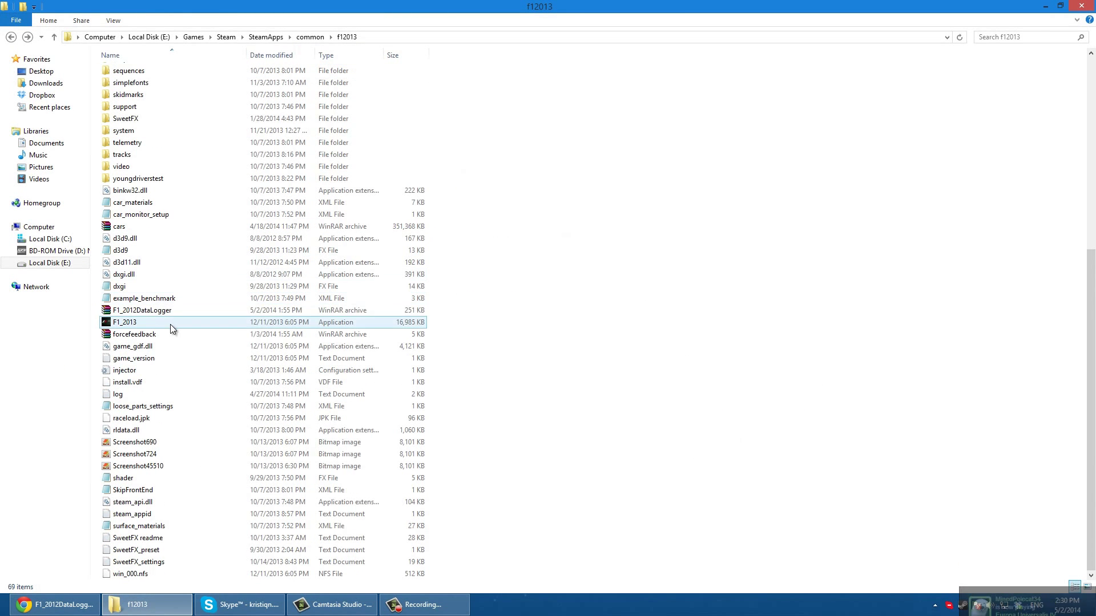
{"action": "double_click", "coordinate": [159, 313]}
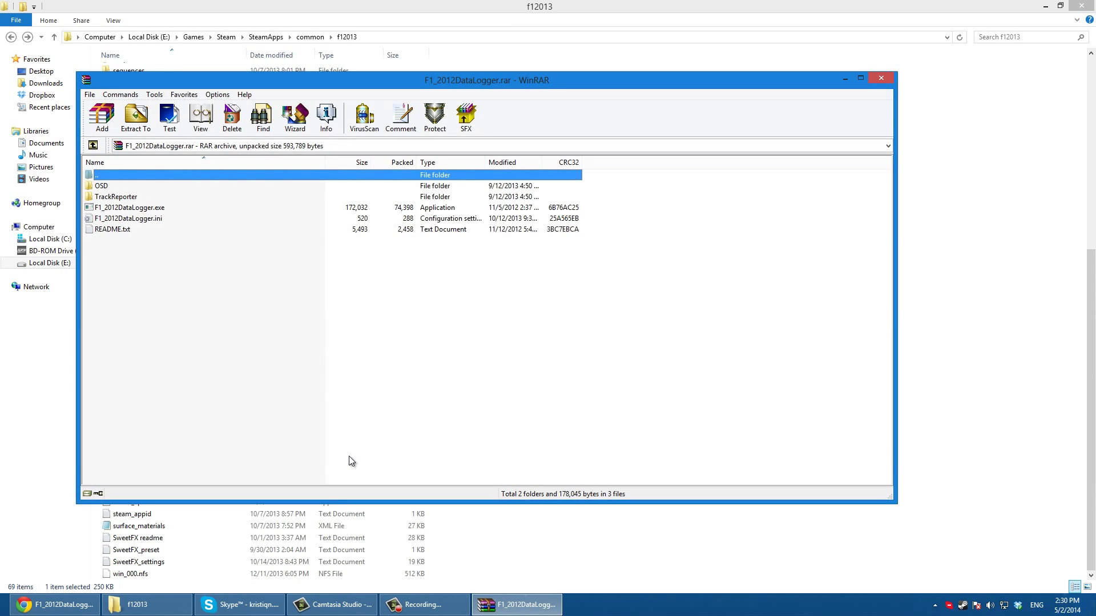
{"action": "left_click_drag", "start_coordinate": [415, 403], "coordinate": [155, 123]}
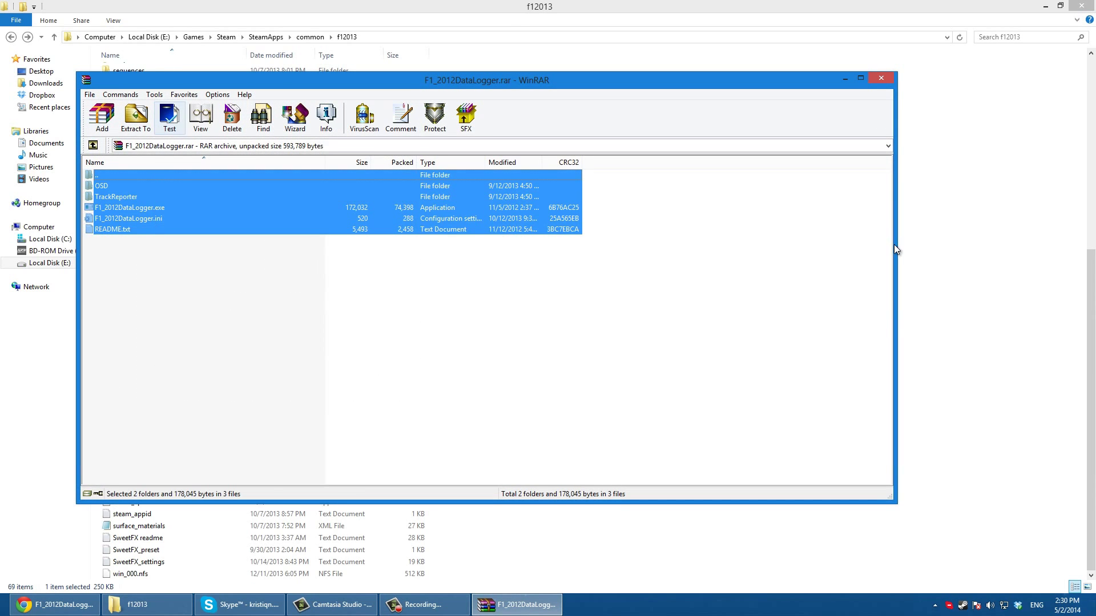
Step: Create a new folder named 'F1 Data Logger' in f12013
{"action": "left_click", "coordinate": [946, 218]}
{"action": "right_click", "coordinate": [853, 183]}
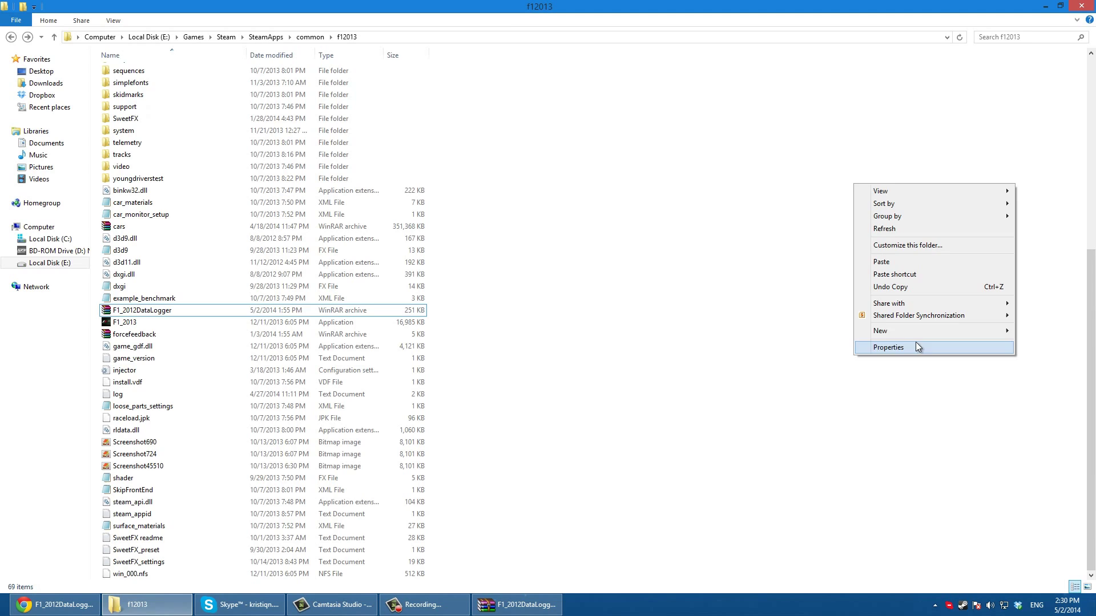
{"action": "mouse_move", "coordinate": [881, 331]}
{"action": "left_click", "coordinate": [791, 331]}
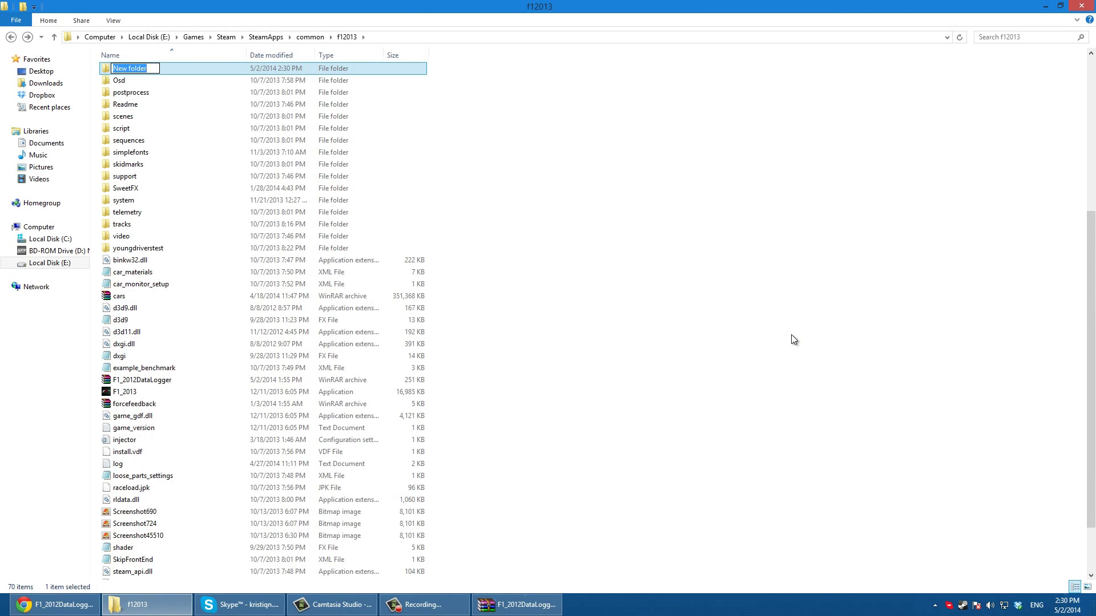
{"action": "type", "text": "F1 Laga"}
{"action": "key", "text": "BackSpace"}
{"action": "key", "text": "BackSpace"}
{"action": "key", "text": "BackSpace"}
{"action": "key", "text": "BackSpace"}
{"action": "key", "text": "BackSpace"}
{"action": "type", "text": "Data Logger"}
{"action": "key", "text": "Return"}
{"action": "key", "text": "Return"}
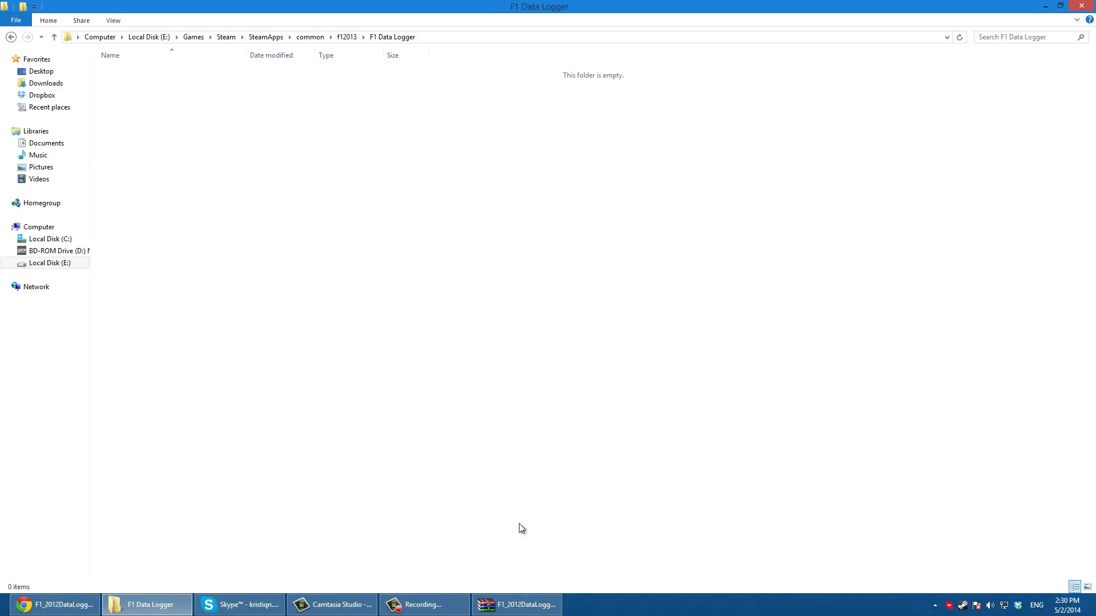
Step: Drag the archive contents into F1 Data Logger and close the archive window
{"action": "left_click", "coordinate": [517, 605]}
{"action": "left_click_drag", "start_coordinate": [84, 191], "coordinate": [913, 213]}
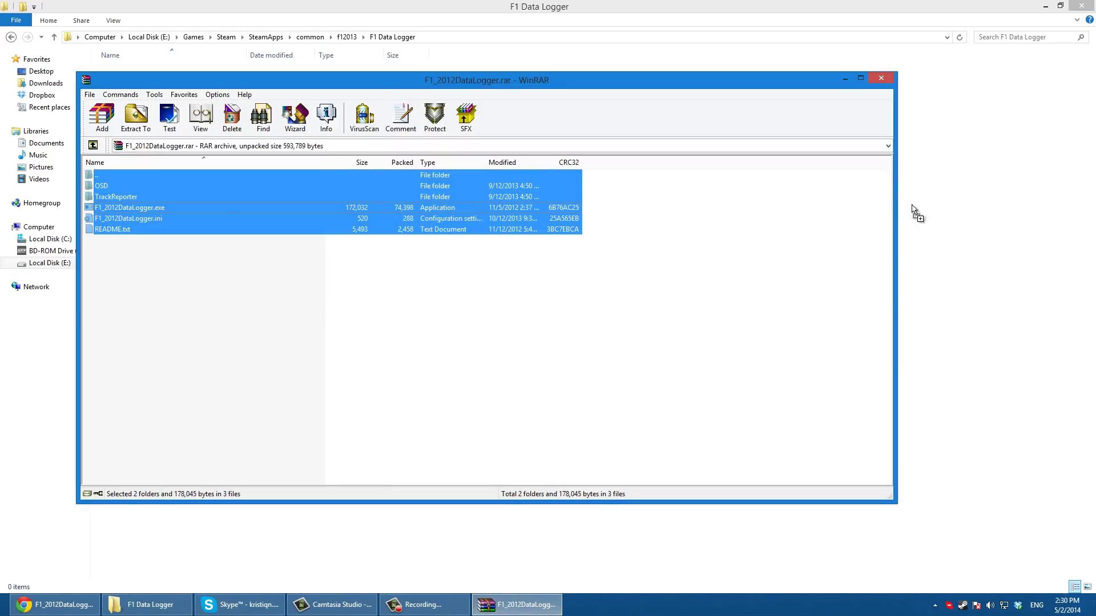
{"action": "left_click", "coordinate": [548, 365]}
{"action": "right_click", "coordinate": [516, 605]}
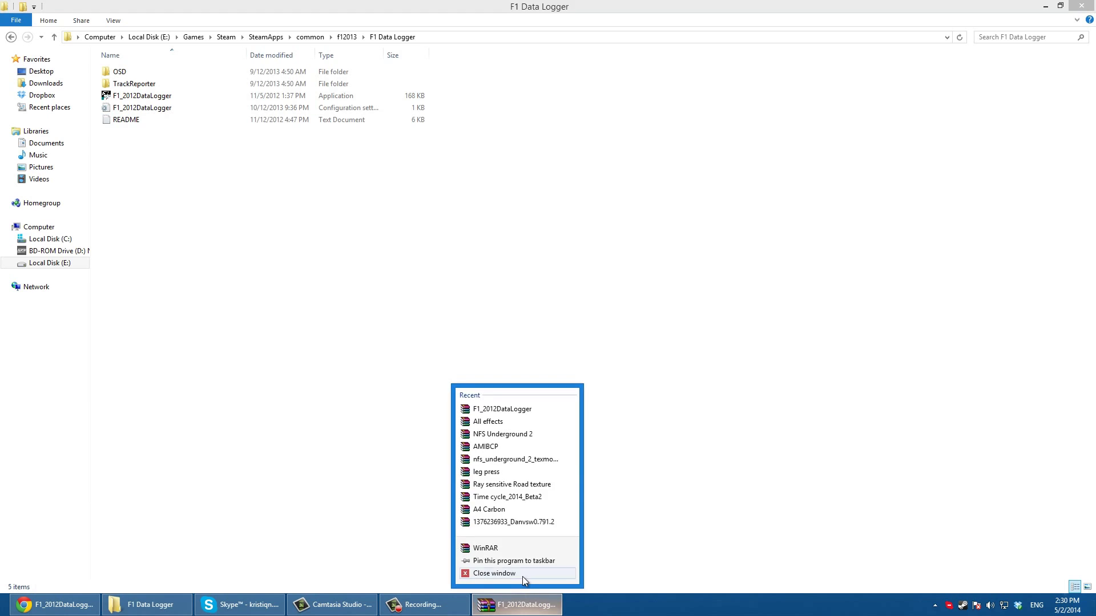
{"action": "left_click", "coordinate": [525, 579]}
{"action": "left_click_drag", "start_coordinate": [254, 286], "coordinate": [360, 233]}
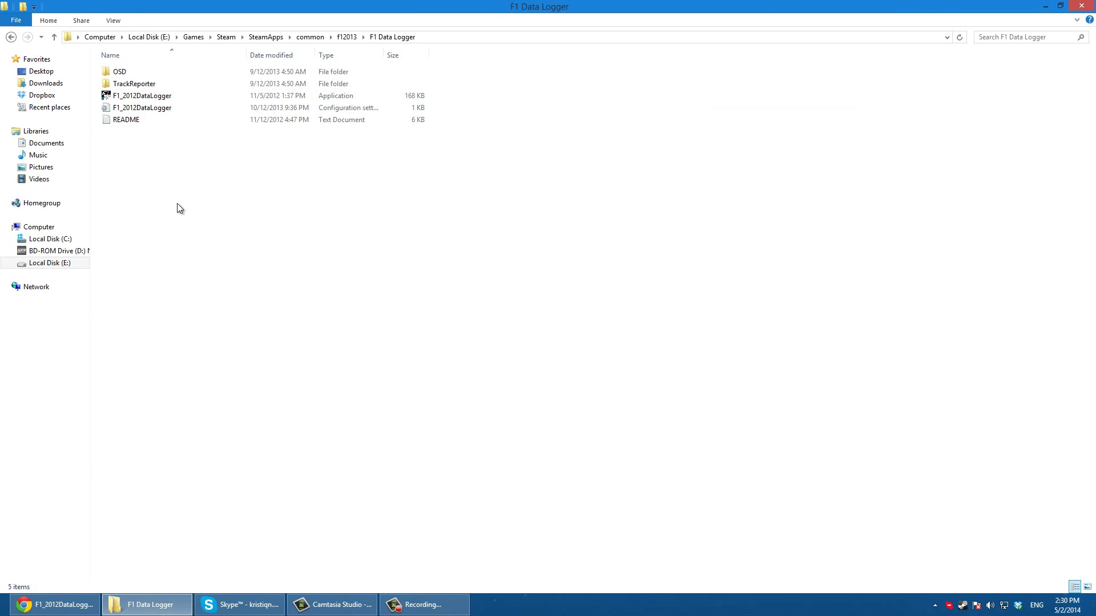
Step: Browse Documents > My Games > FormulaOne2013 > hardwaresettings and open hardware_settings_config with Notepad
{"action": "left_click", "coordinate": [66, 142]}
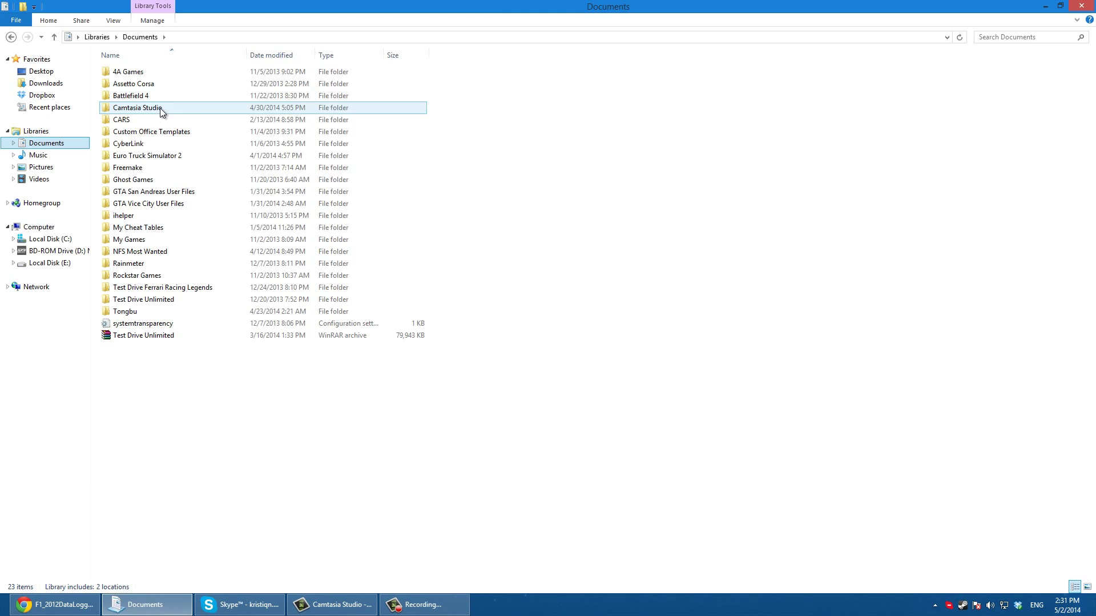
{"action": "double_click", "coordinate": [150, 239]}
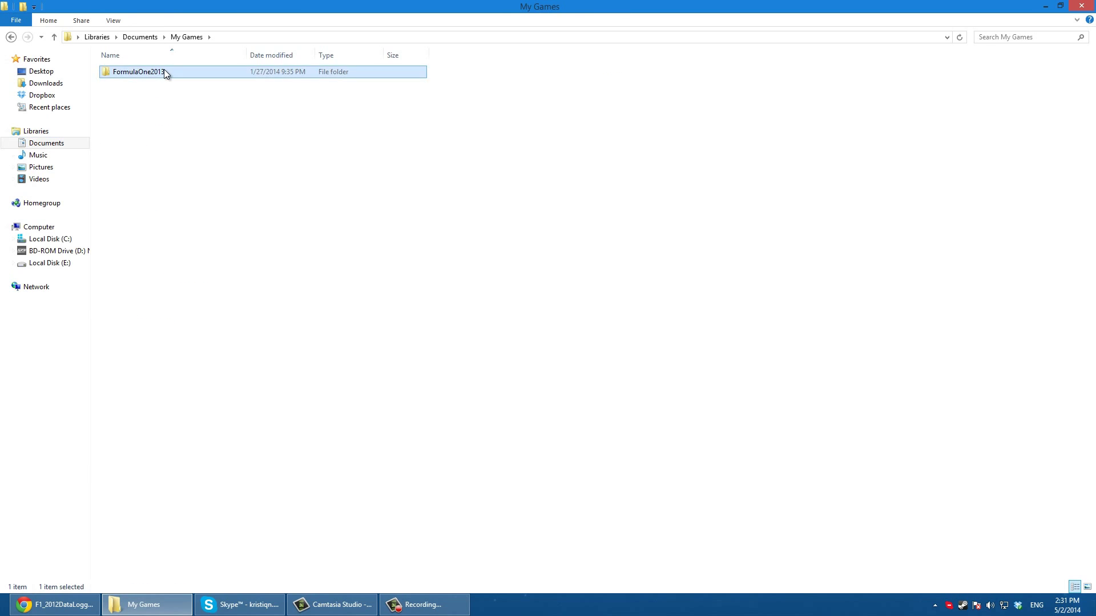
{"action": "double_click", "coordinate": [163, 72]}
{"action": "double_click", "coordinate": [182, 71]}
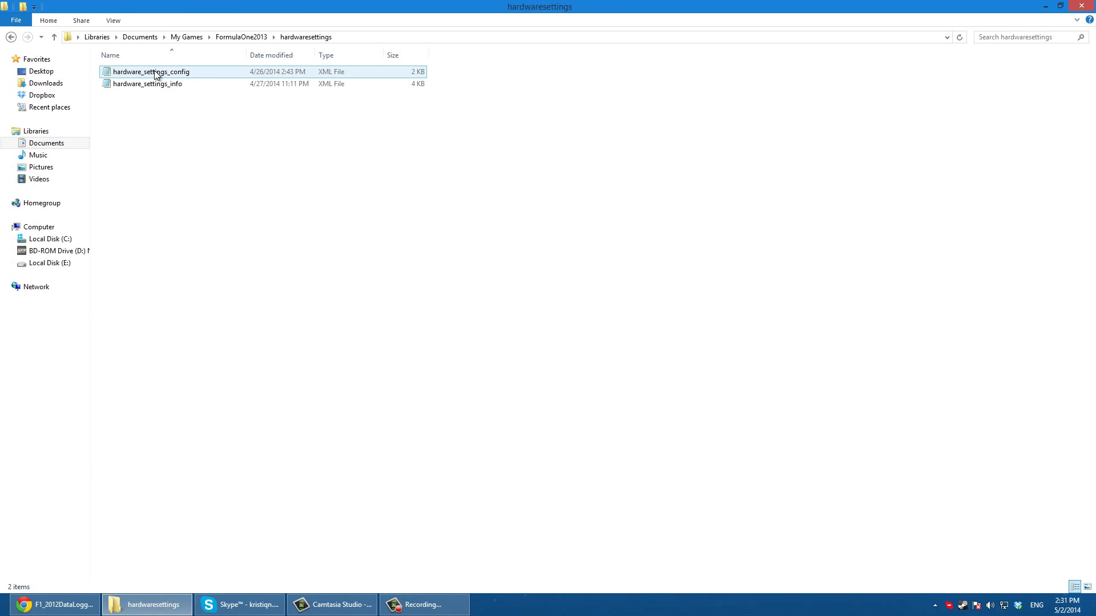
{"action": "left_click", "coordinate": [158, 73]}
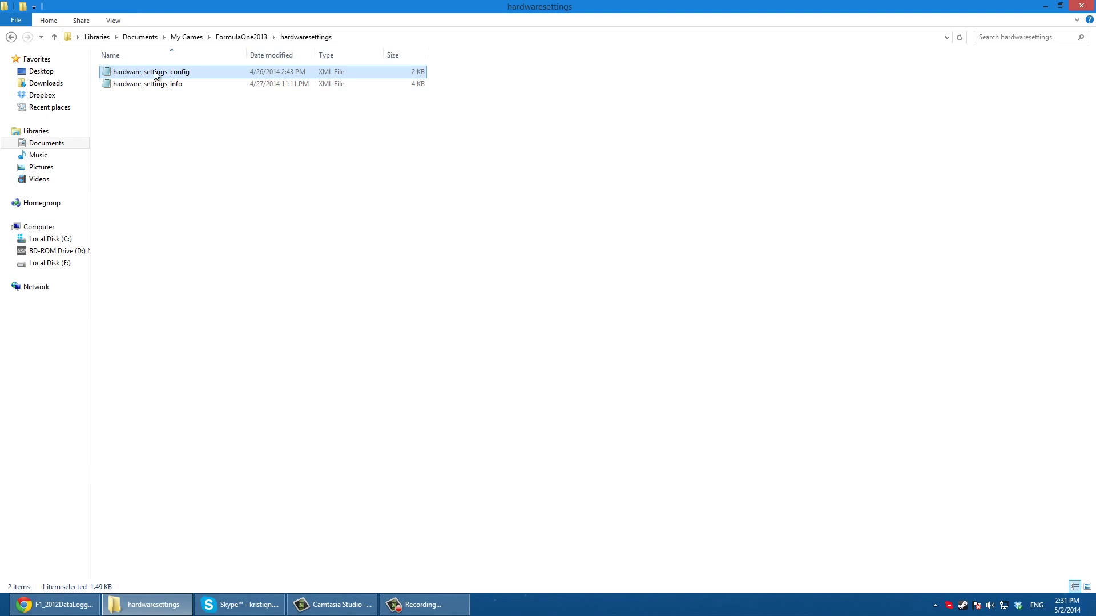
{"action": "right_click", "coordinate": [187, 71]}
{"action": "mouse_move", "coordinate": [337, 123]}
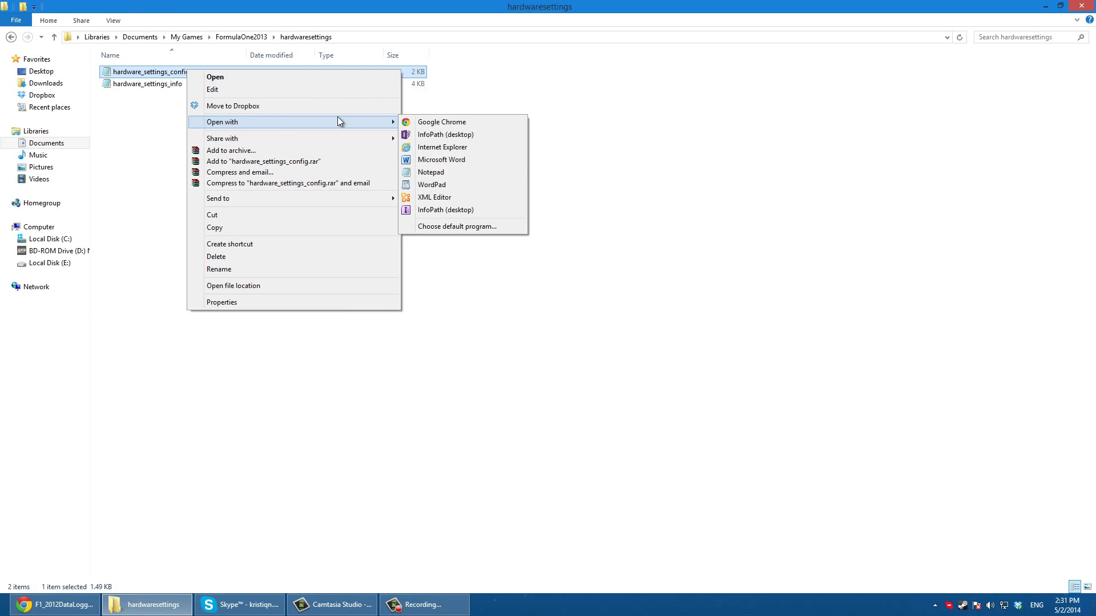
{"action": "left_click", "coordinate": [452, 171]}
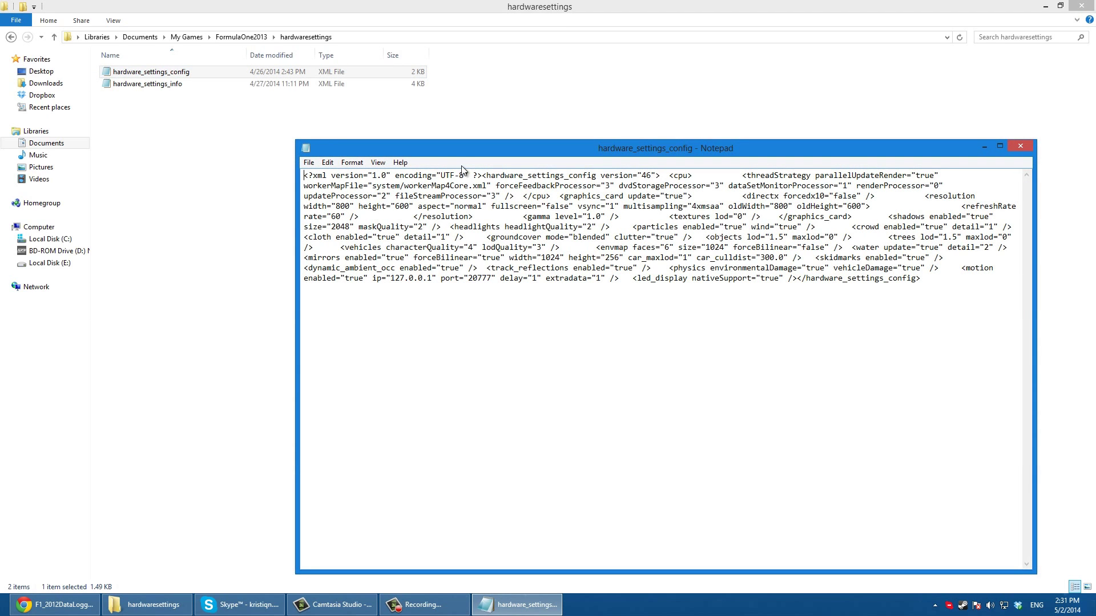
Step: Try replacing the motion entry's ip with 'dbox', then restore it to 127.0.0.1
{"action": "left_click_drag", "start_coordinate": [960, 268], "coordinate": [622, 277]}
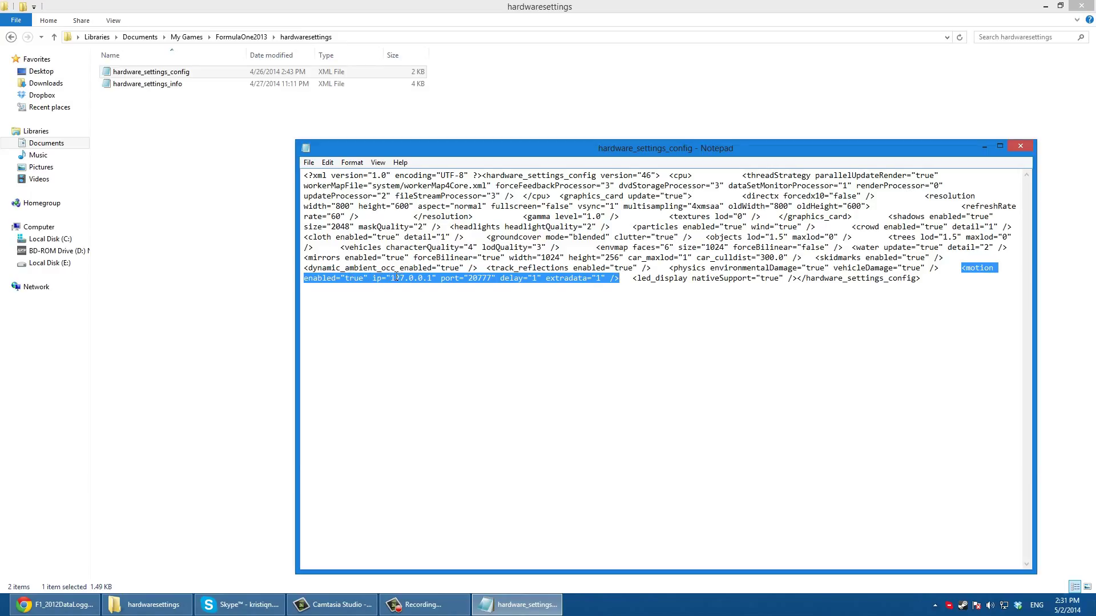
{"action": "left_click_drag", "start_coordinate": [373, 278], "coordinate": [433, 278]}
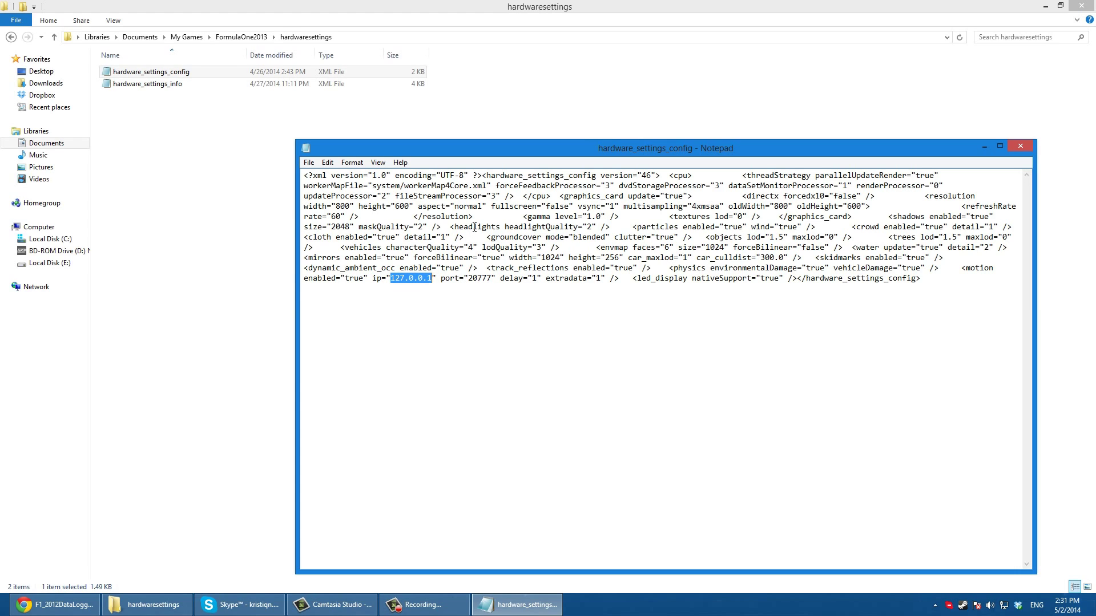
{"action": "type", "text": "dbox"}
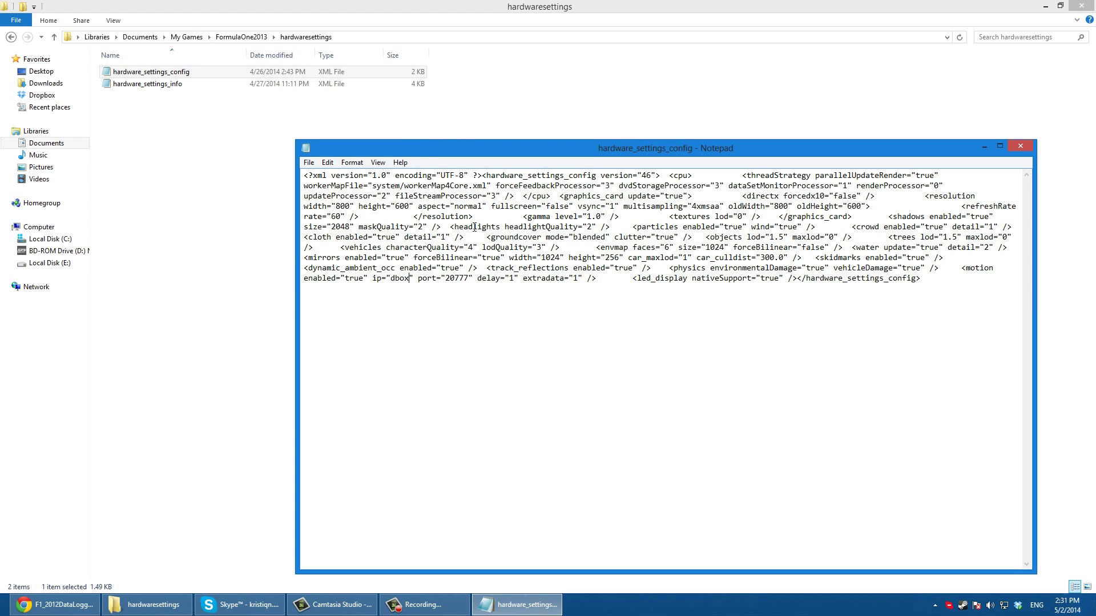
{"action": "key", "text": "BackSpace"}
{"action": "key", "text": "BackSpace"}
{"action": "key", "text": "BackSpace"}
{"action": "key", "text": "BackSpace"}
{"action": "type", "text": "127.0.0.1"}
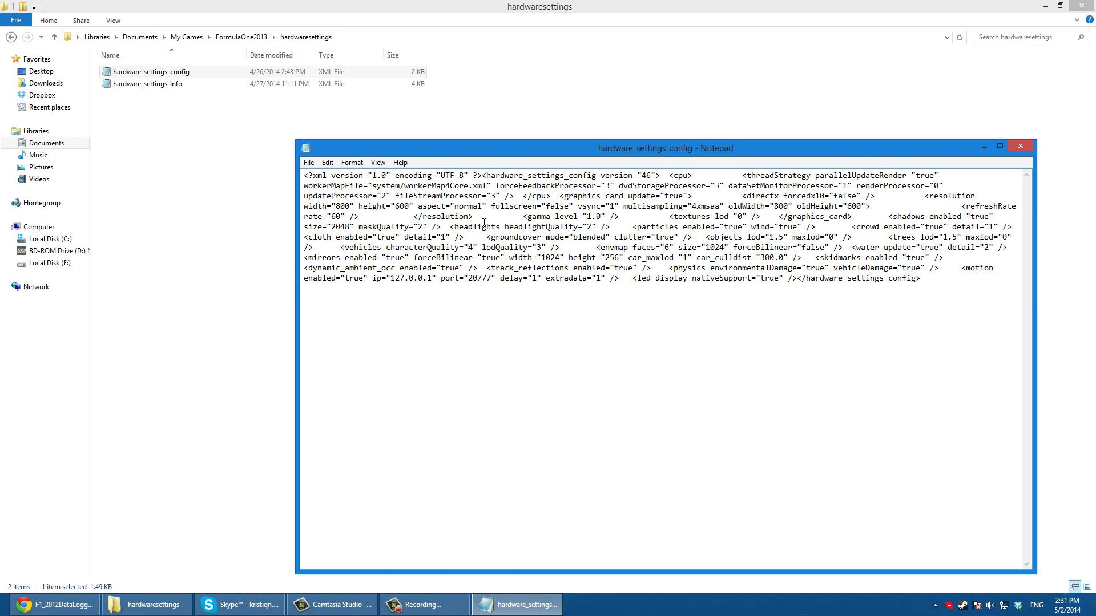
Step: Change extradata to 0, undo it back to 1, and close the config file
{"action": "left_click_drag", "start_coordinate": [548, 278], "coordinate": [599, 279]}
{"action": "double_click", "coordinate": [597, 279]}
{"action": "type", "text": "0"}
{"action": "key", "text": "ctrl+z"}
{"action": "left_click", "coordinate": [714, 279]}
{"action": "left_click", "coordinate": [1020, 144]}
Step: Discard the Notepad edits, then open hardware_settings_config's Properties and tick Read-only
{"action": "left_click", "coordinate": [573, 313]}
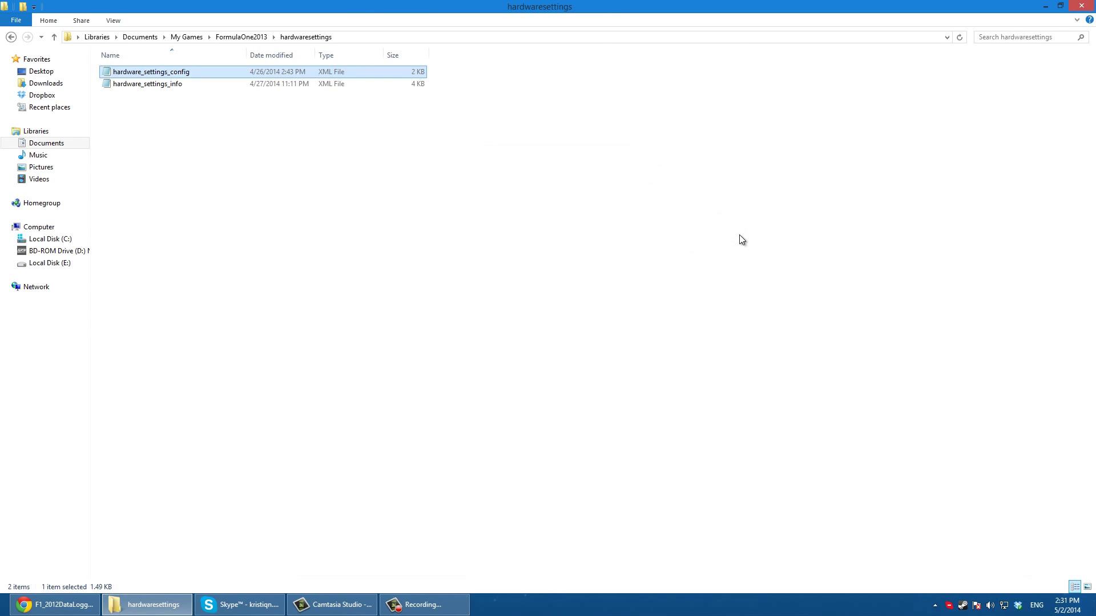
{"action": "right_click", "coordinate": [187, 71]}
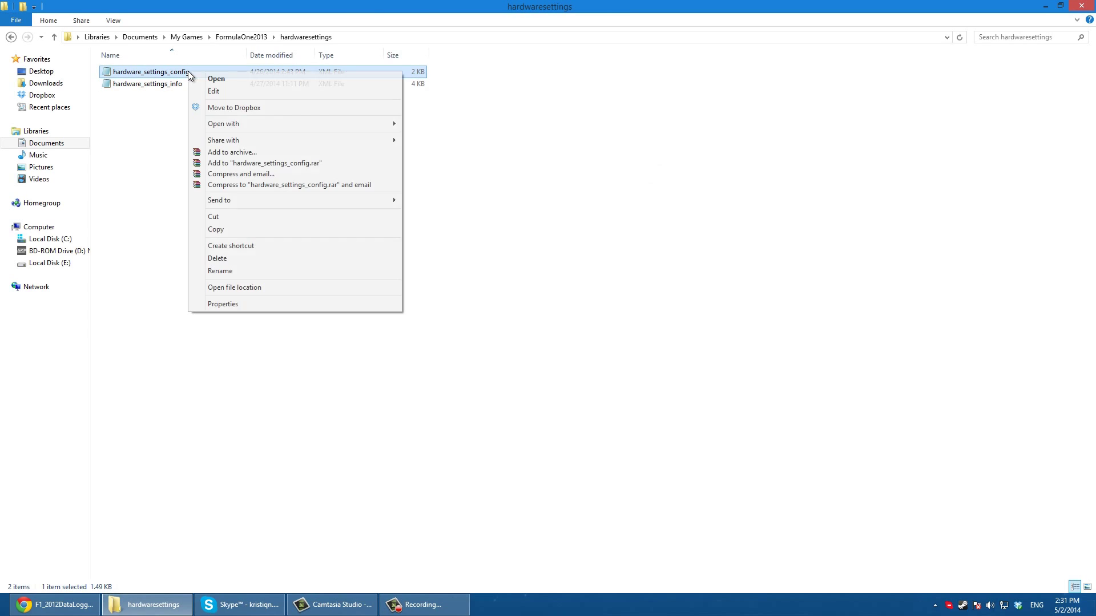
{"action": "left_click", "coordinate": [304, 300]}
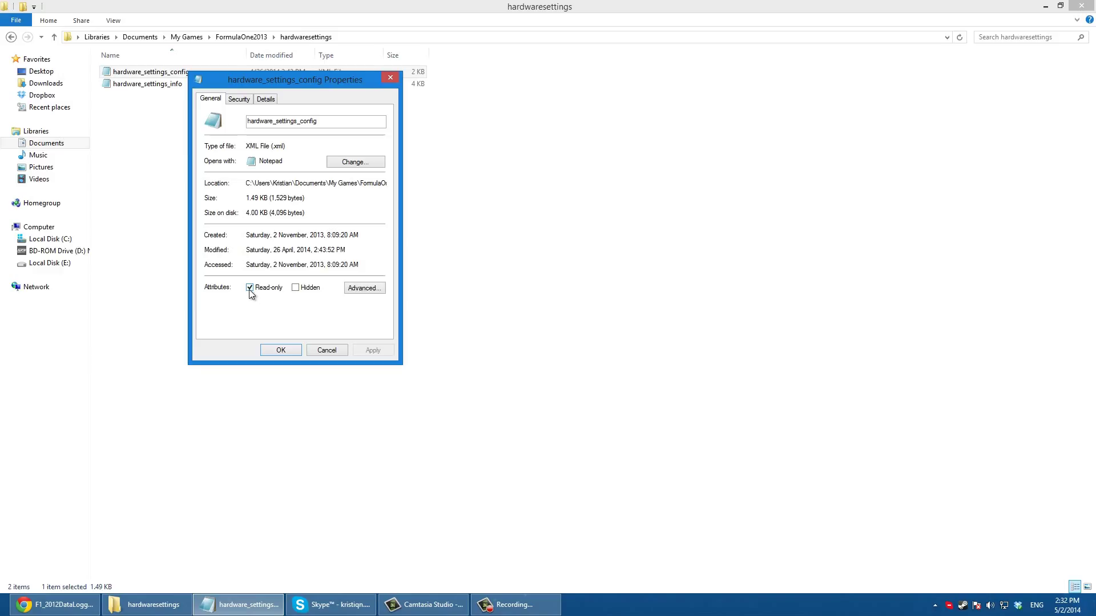
{"action": "left_click", "coordinate": [249, 290]}
Step: Cancel the Properties dialog, go back to the F1 Data Logger folder, and select OSD
{"action": "left_click", "coordinate": [331, 346]}
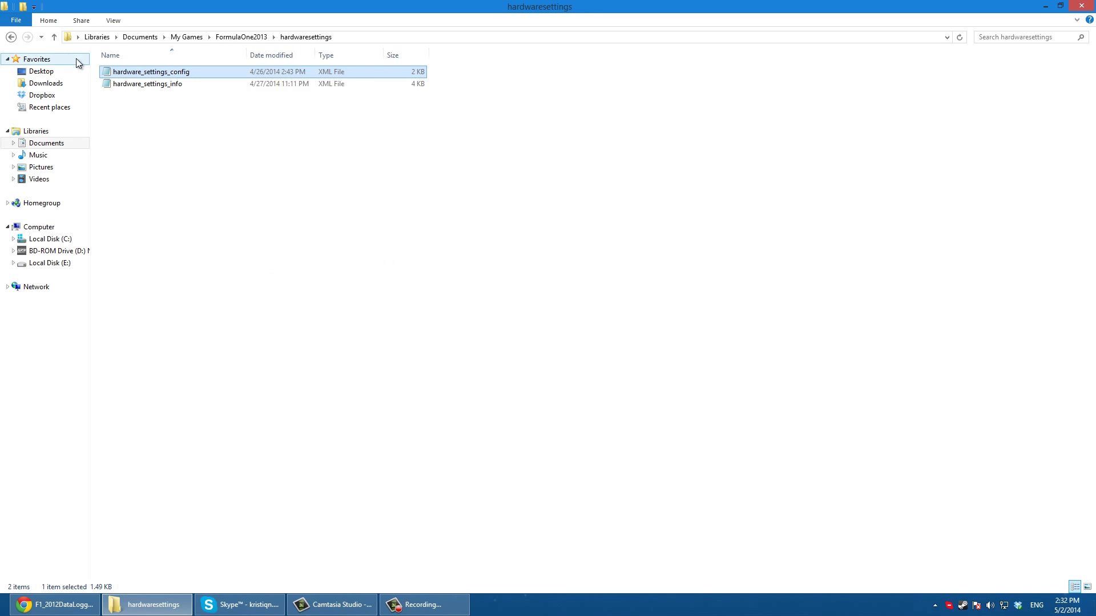
{"action": "left_click", "coordinate": [10, 37]}
{"action": "left_click", "coordinate": [10, 36]}
{"action": "left_click", "coordinate": [10, 36]}
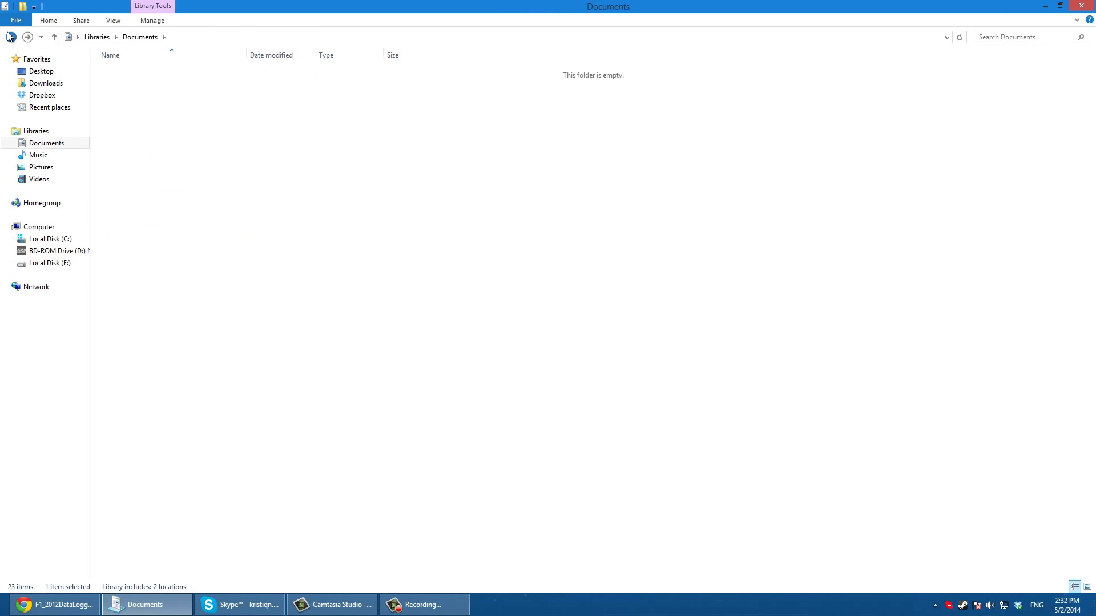
{"action": "left_click", "coordinate": [10, 37]}
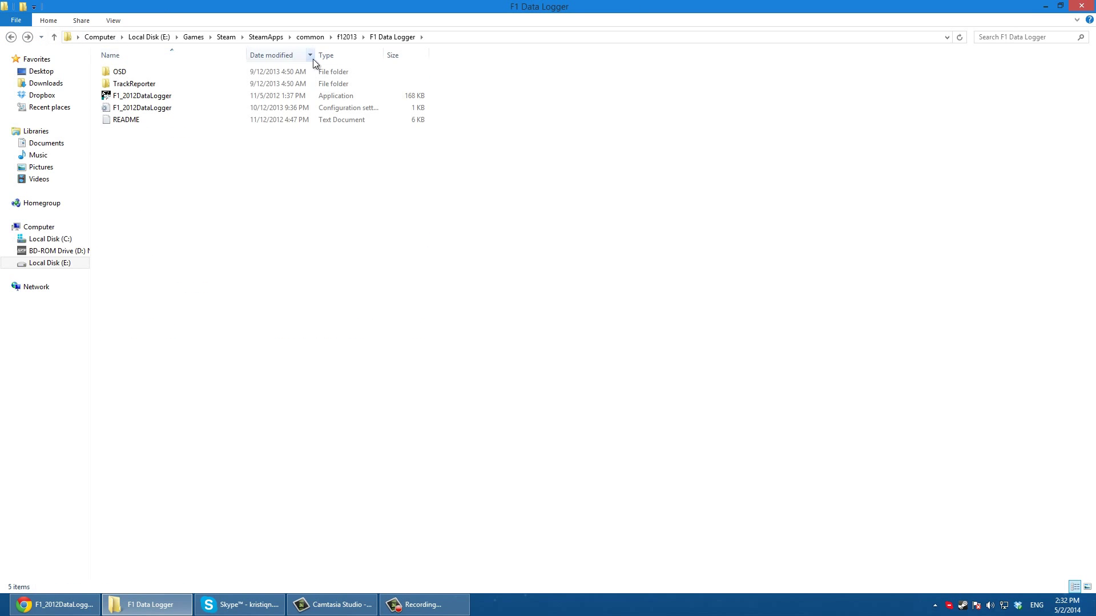
{"action": "left_click", "coordinate": [137, 73]}
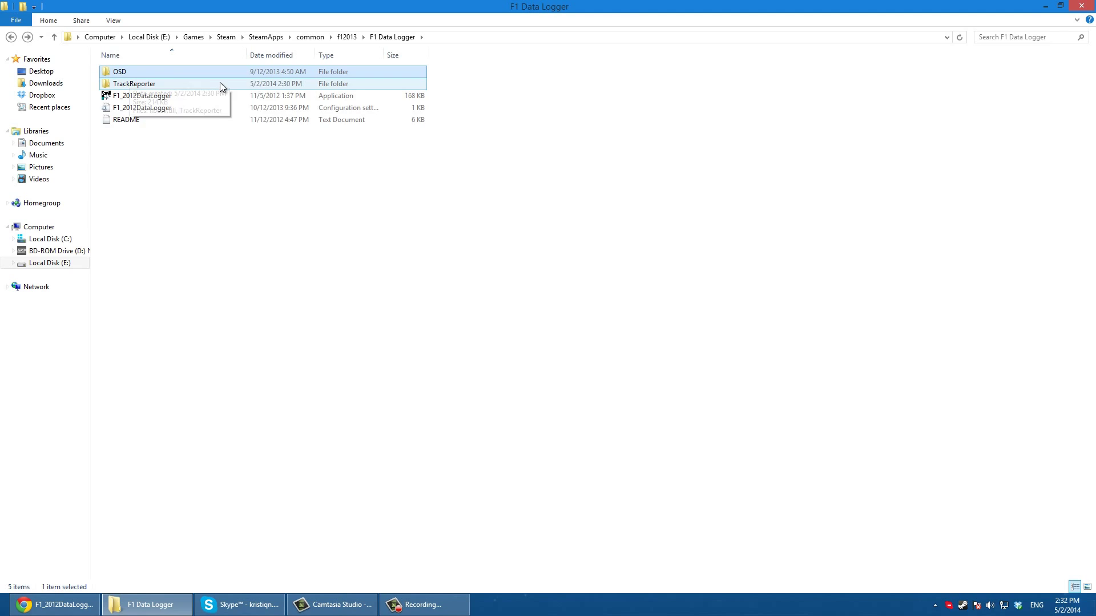
Step: Open the OSD folder and copy d3d11.dll
{"action": "double_click", "coordinate": [327, 71]}
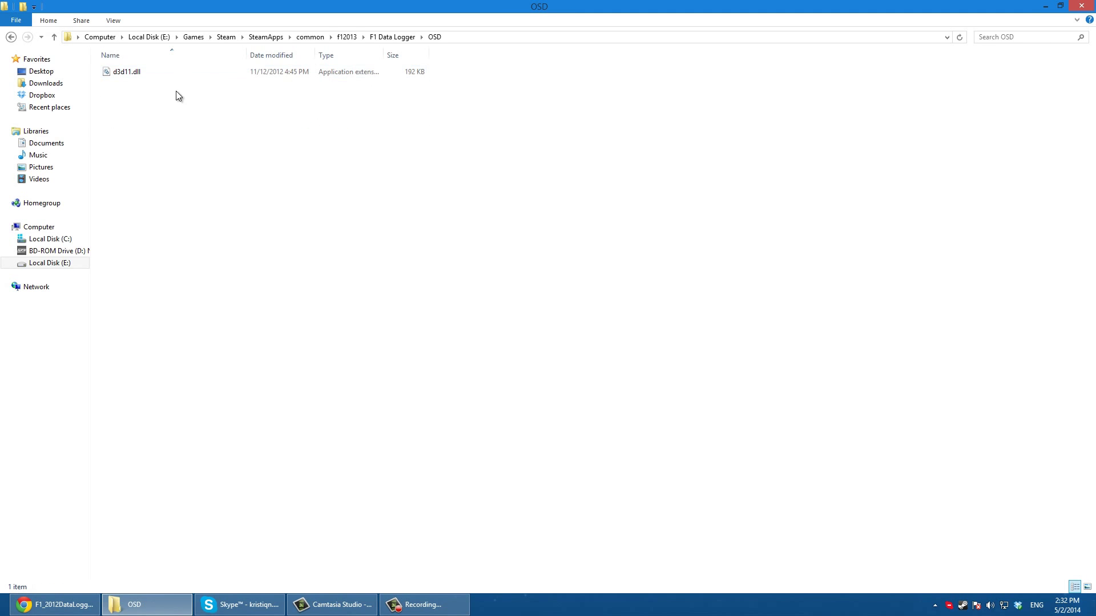
{"action": "left_click_drag", "start_coordinate": [244, 136], "coordinate": [1008, 7]}
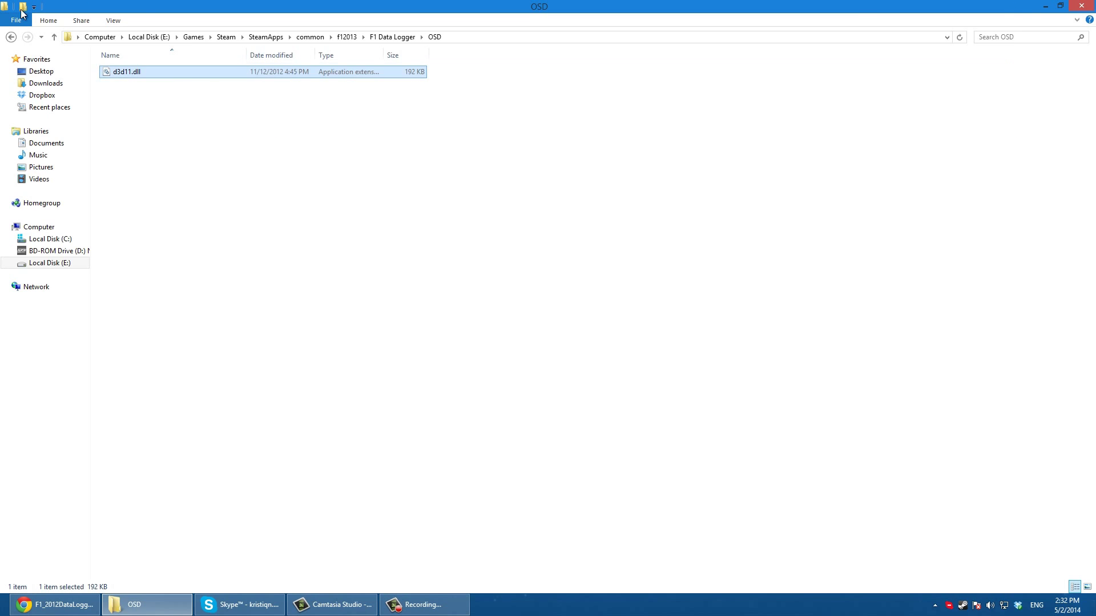
{"action": "right_click", "coordinate": [301, 74]}
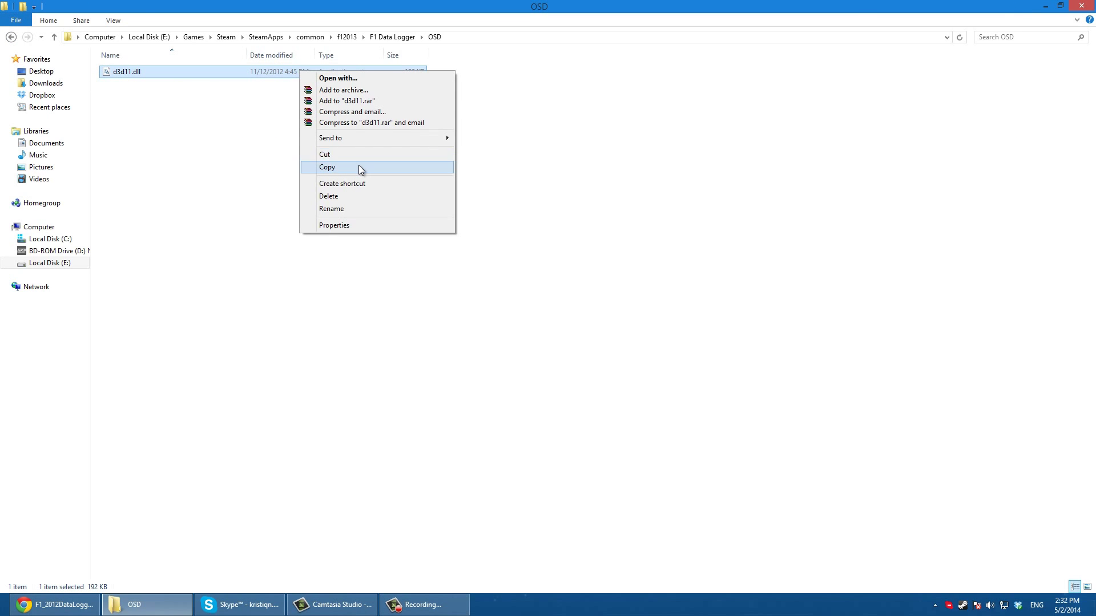
{"action": "left_click", "coordinate": [359, 165]}
{"action": "left_click", "coordinate": [378, 165]}
Step: Paste d3d11.dll into the f12013 folder, replacing the existing copy
{"action": "left_click", "coordinate": [348, 38]}
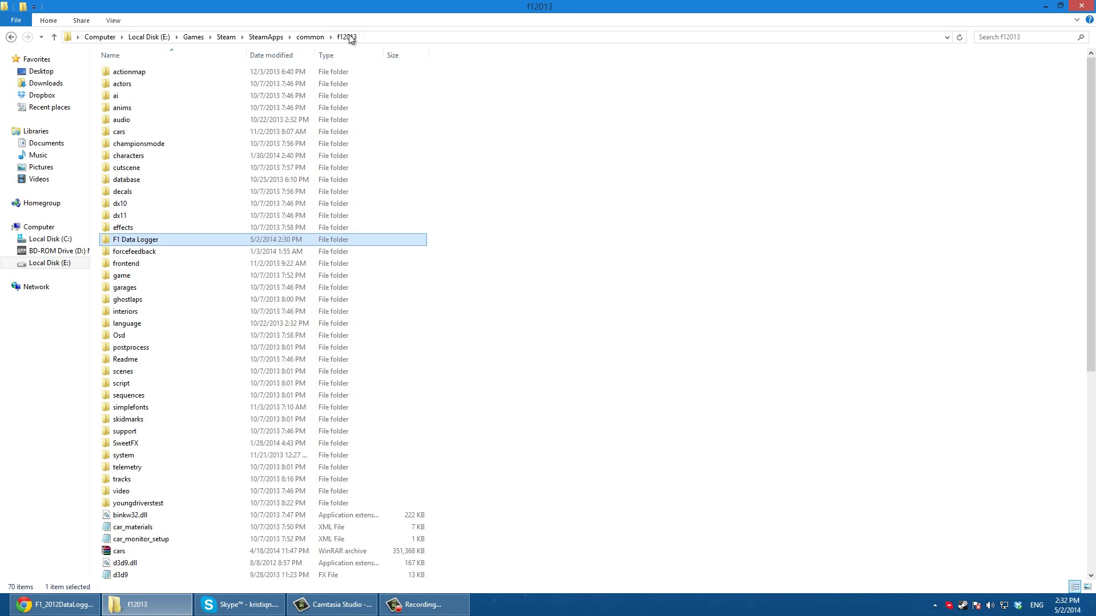
{"action": "left_click", "coordinate": [607, 221]}
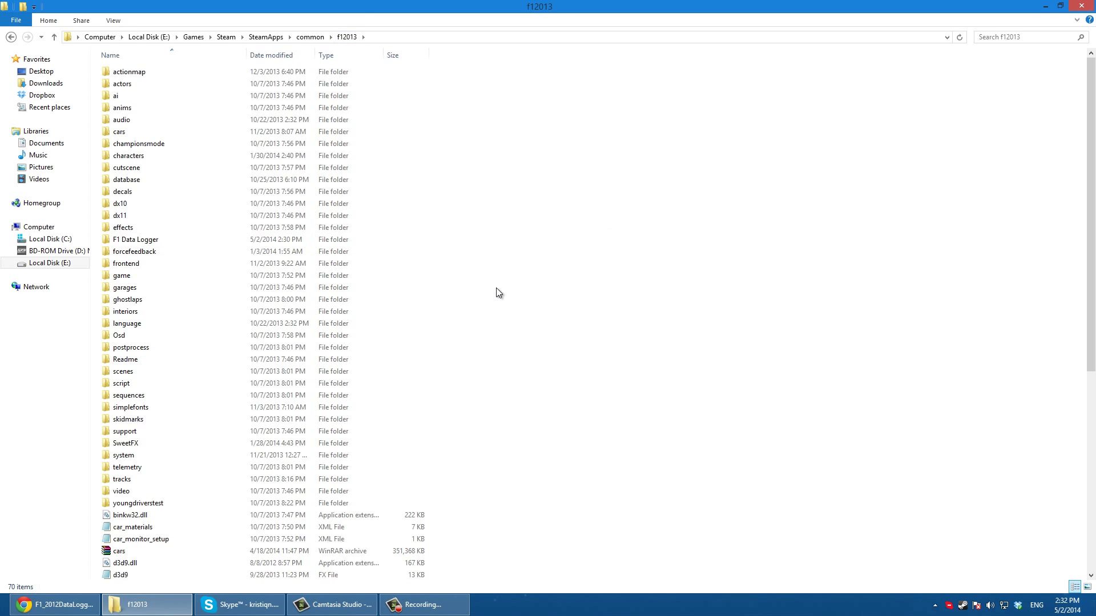
{"action": "scroll", "coordinate": [594, 286], "scroll_direction": "down", "scroll_amount": 9}
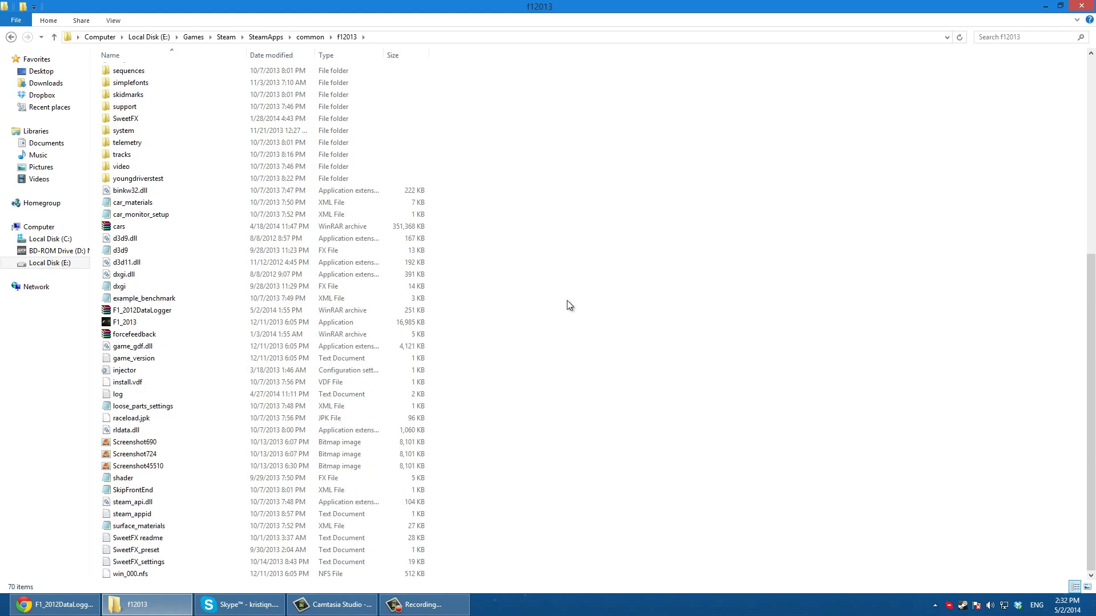
{"action": "left_click", "coordinate": [131, 321]}
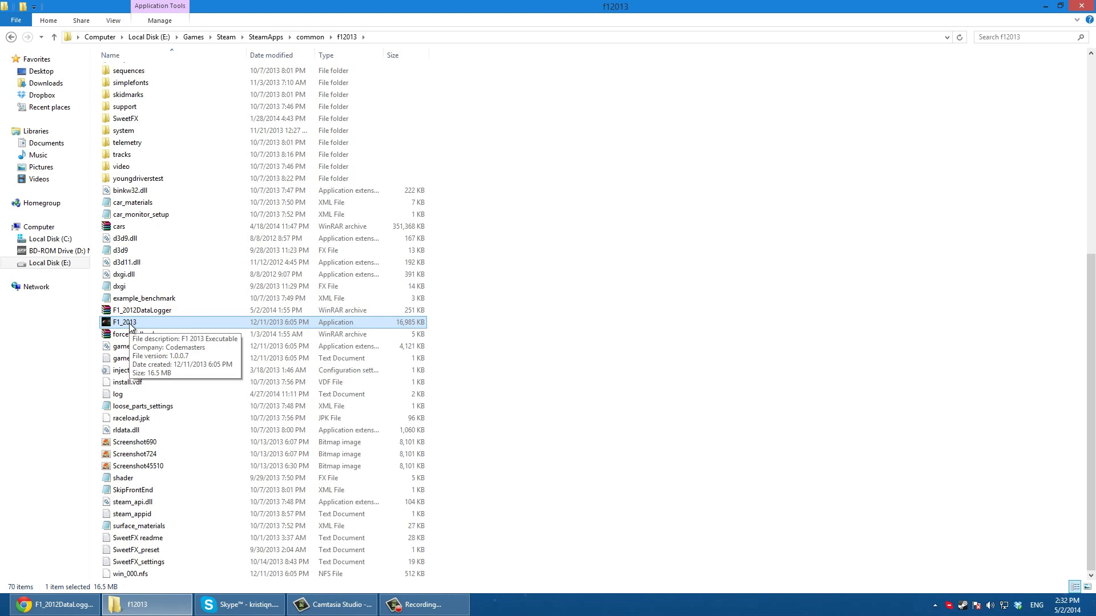
{"action": "right_click", "coordinate": [563, 318]}
{"action": "left_click", "coordinate": [633, 400]}
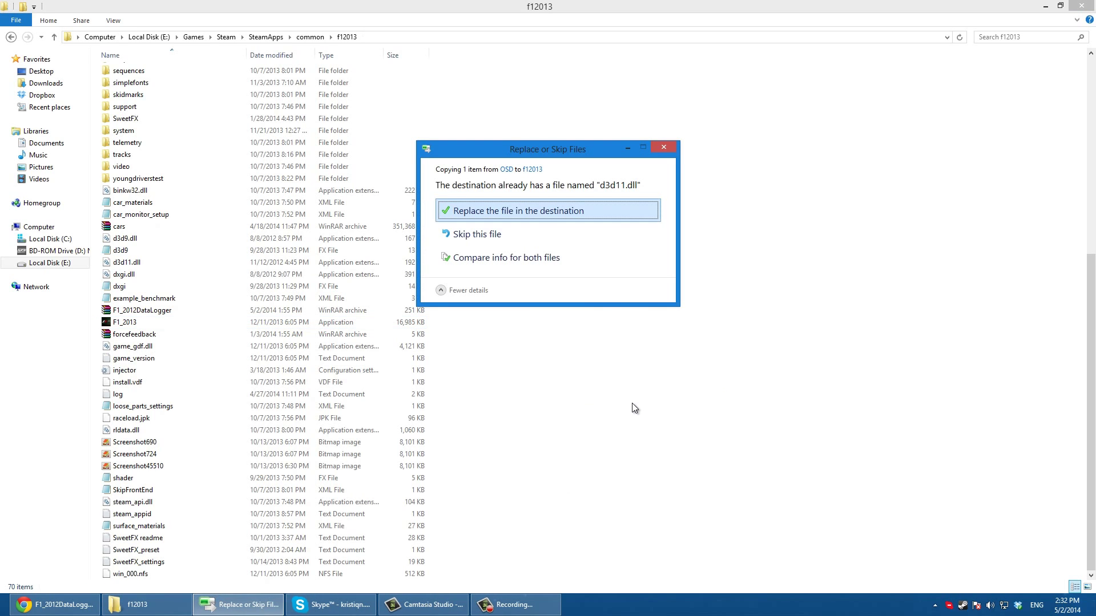
{"action": "left_click", "coordinate": [483, 213]}
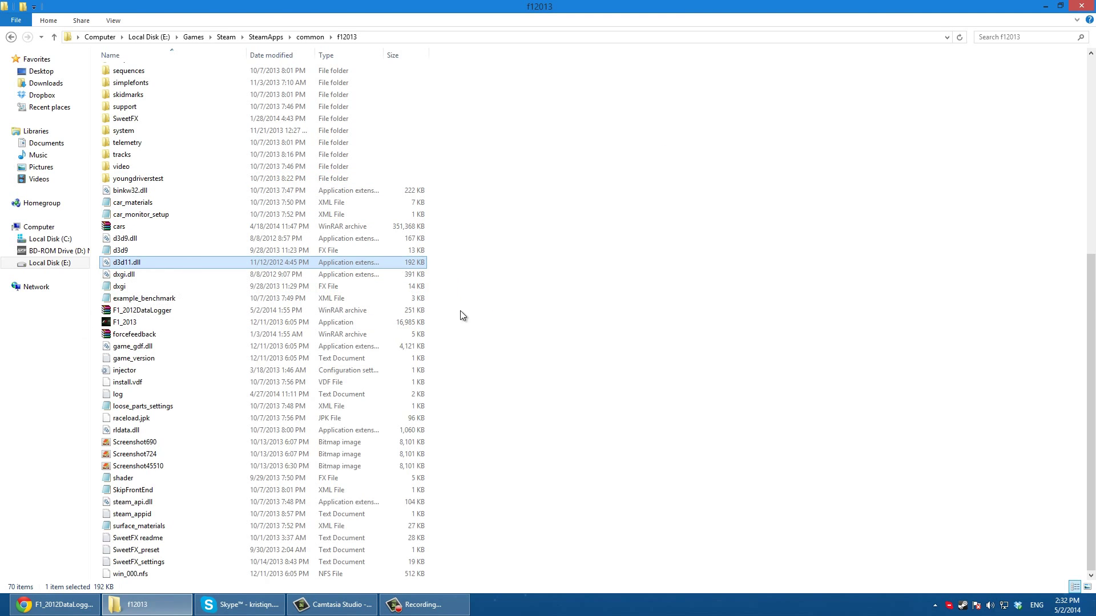
{"action": "scroll", "coordinate": [462, 313], "scroll_direction": "up", "scroll_amount": 9}
Step: Launch F1_2012DataLogger, Connect, exit and relaunch it, then go back up to f12013
{"action": "double_click", "coordinate": [197, 243]}
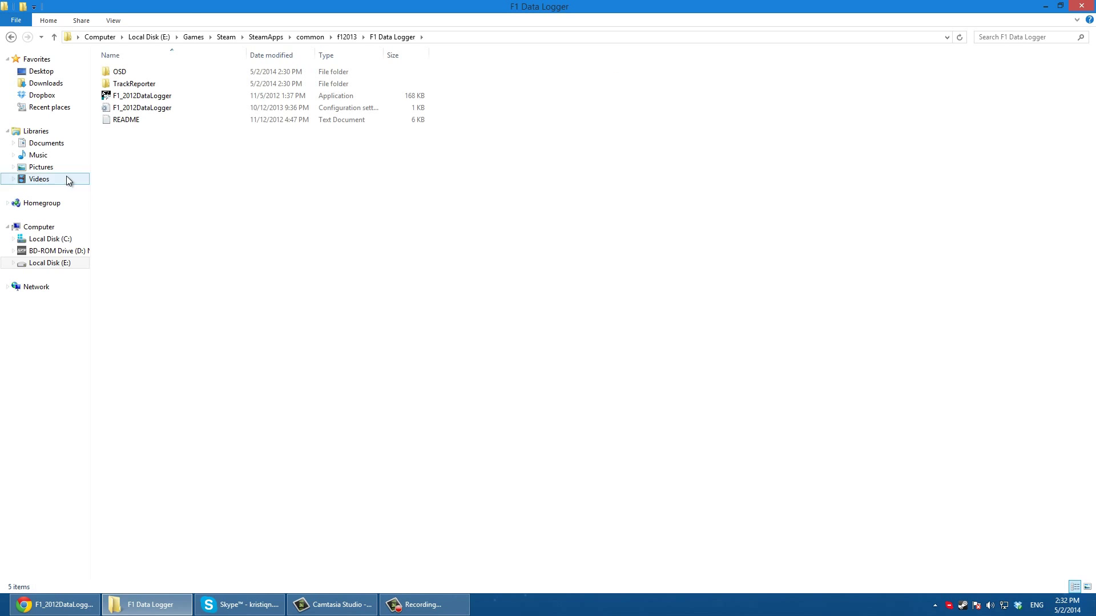
{"action": "double_click", "coordinate": [143, 95]}
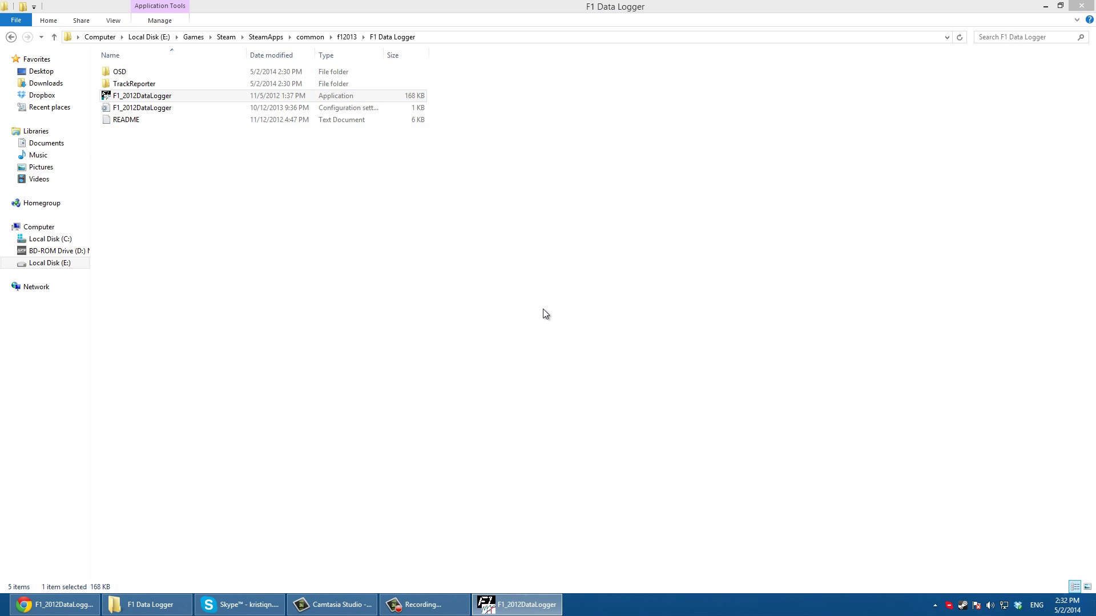
{"action": "left_click", "coordinate": [505, 372]}
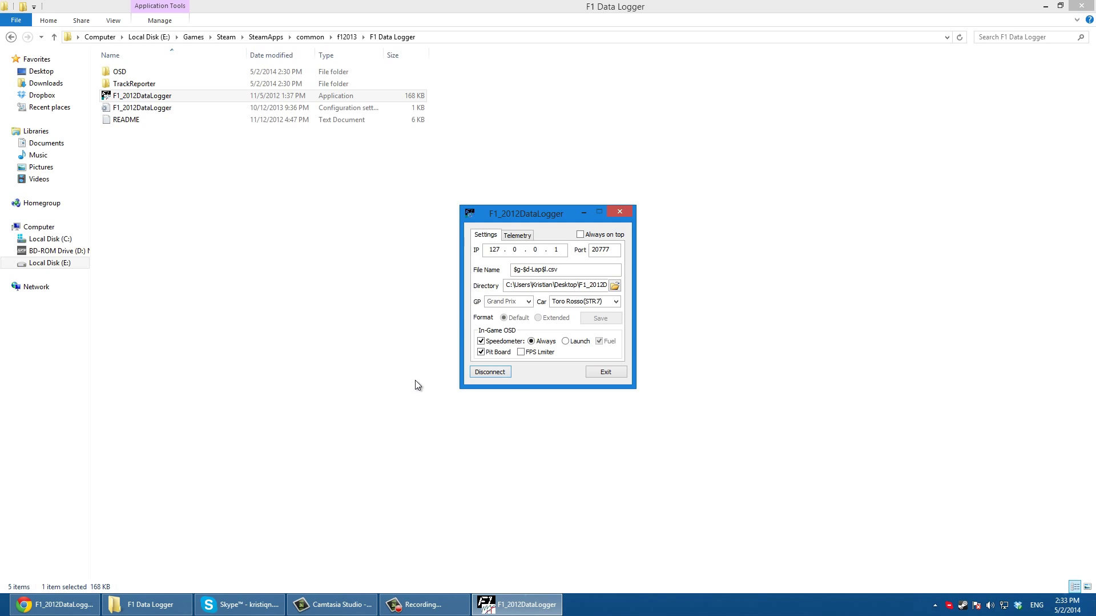
{"action": "left_click", "coordinate": [598, 374]}
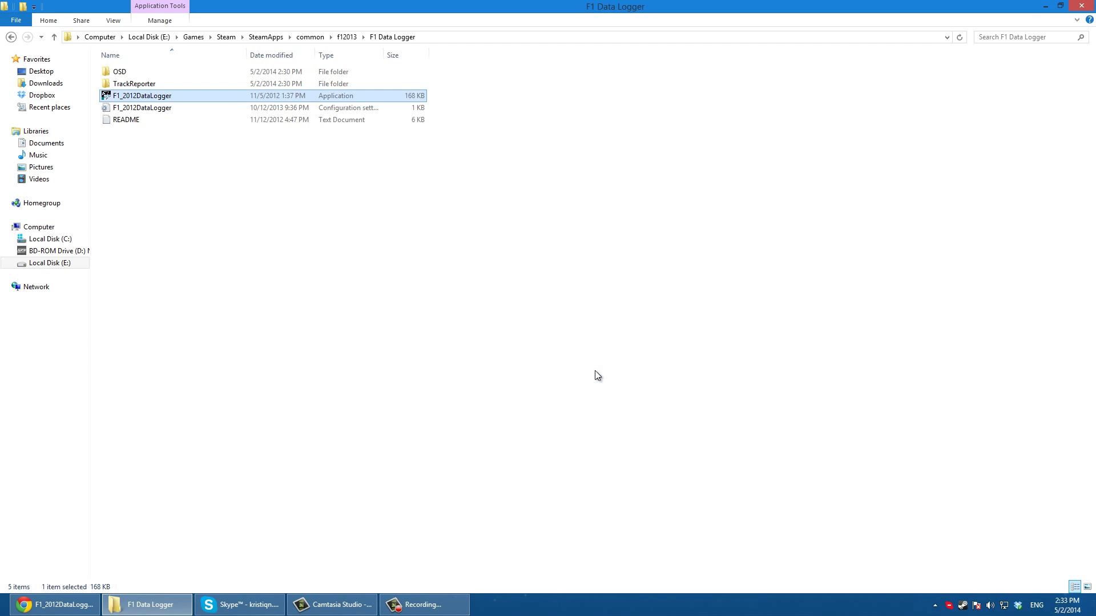
{"action": "double_click", "coordinate": [300, 96]}
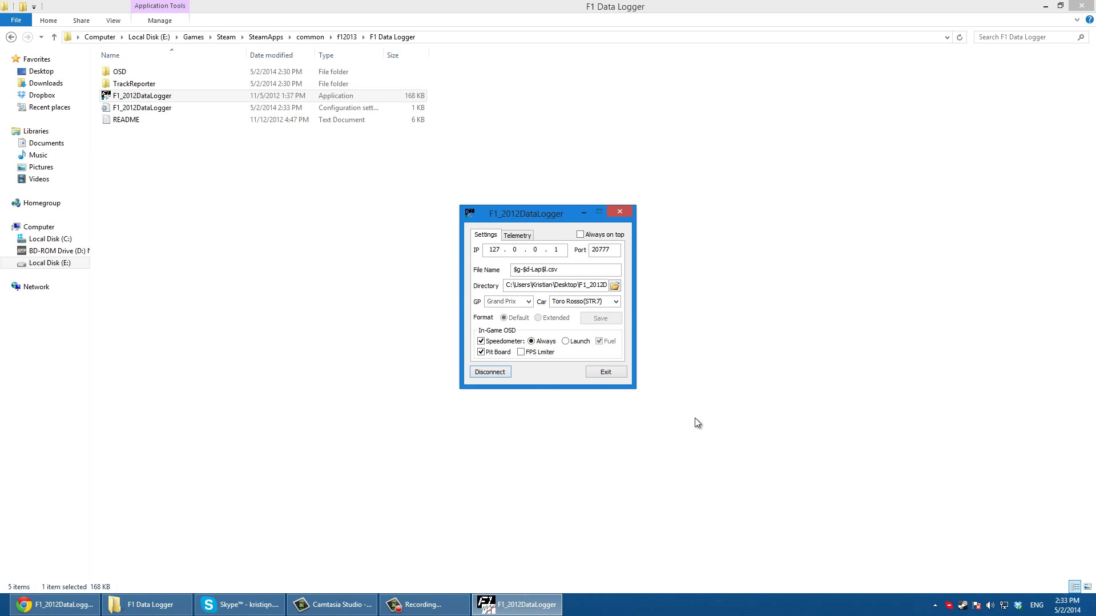
{"action": "left_click", "coordinate": [522, 422]}
{"action": "key", "text": "BackSpace"}
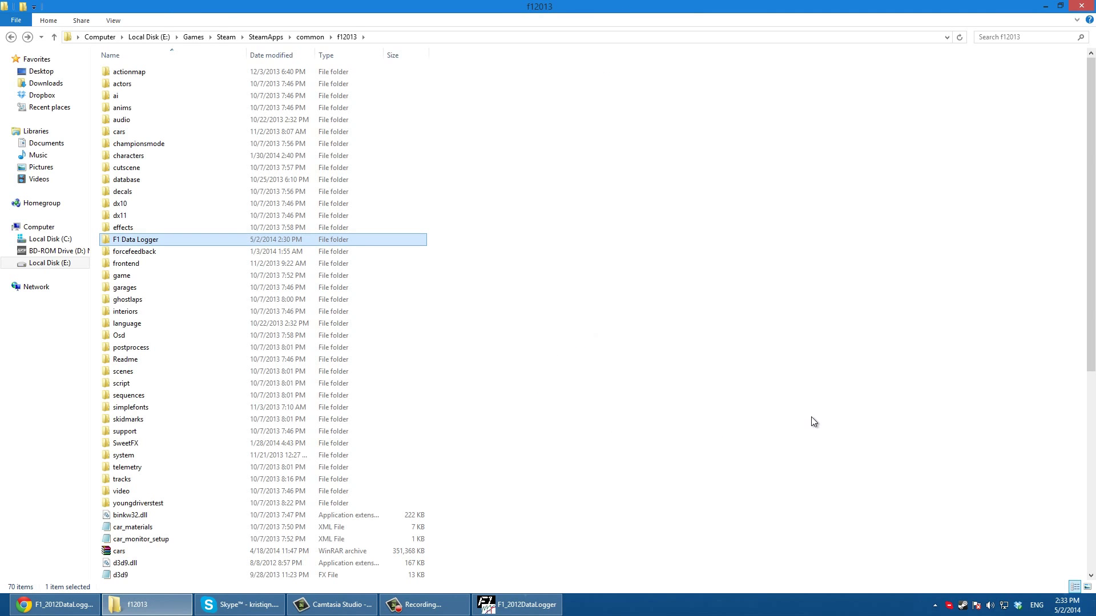
Step: Check the hidden tray icons, scroll the f12013 list, and select the SweetFX folder
{"action": "left_click", "coordinate": [935, 605]}
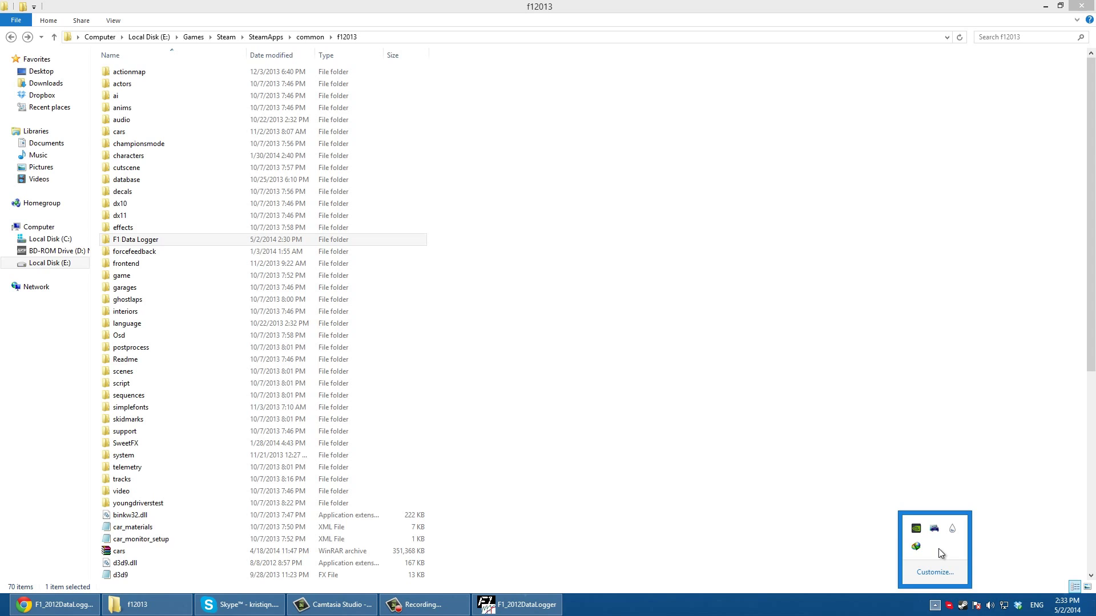
{"action": "left_click", "coordinate": [675, 433]}
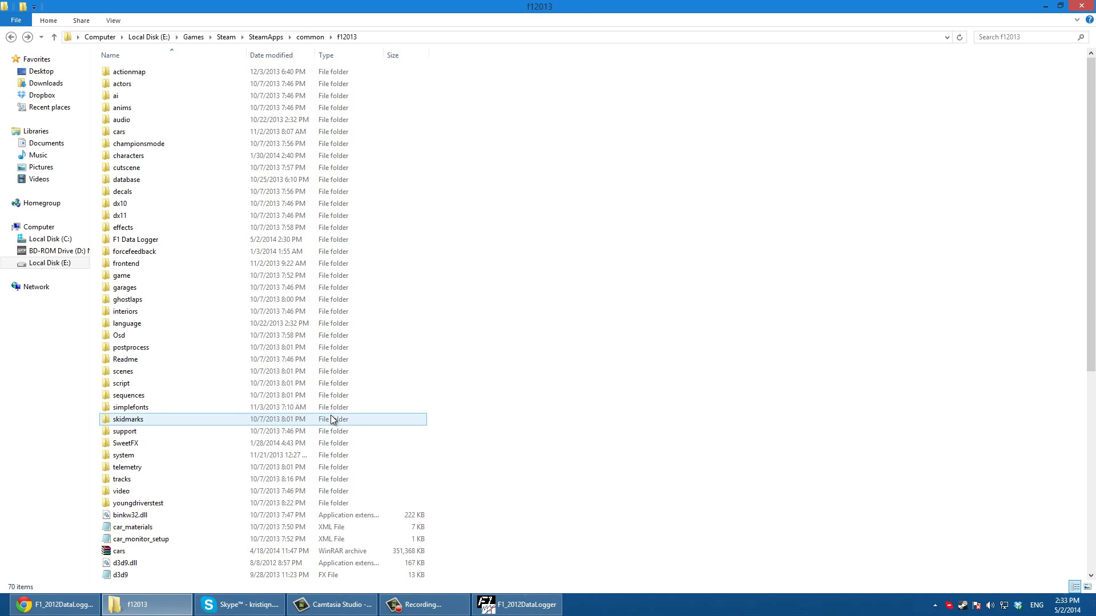
{"action": "scroll", "coordinate": [265, 402], "scroll_direction": "down", "scroll_amount": 6}
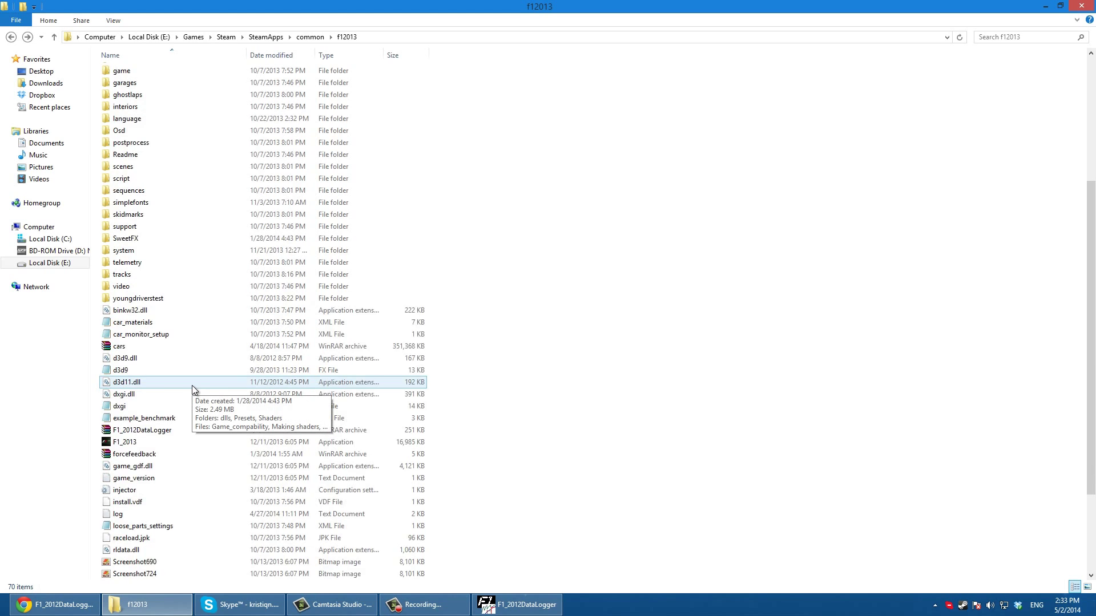
{"action": "scroll", "coordinate": [192, 388], "scroll_direction": "up", "scroll_amount": 3}
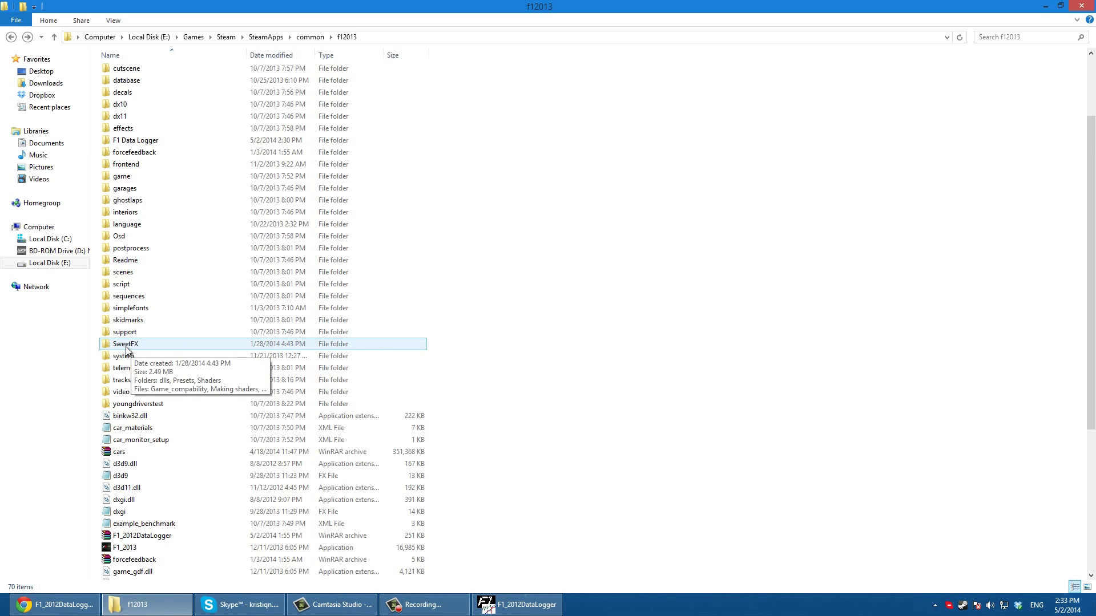
{"action": "left_click", "coordinate": [126, 345]}
Step: Open SweetFX, go straight back to f12013, and scroll through its 70-item listing
{"action": "double_click", "coordinate": [144, 346]}
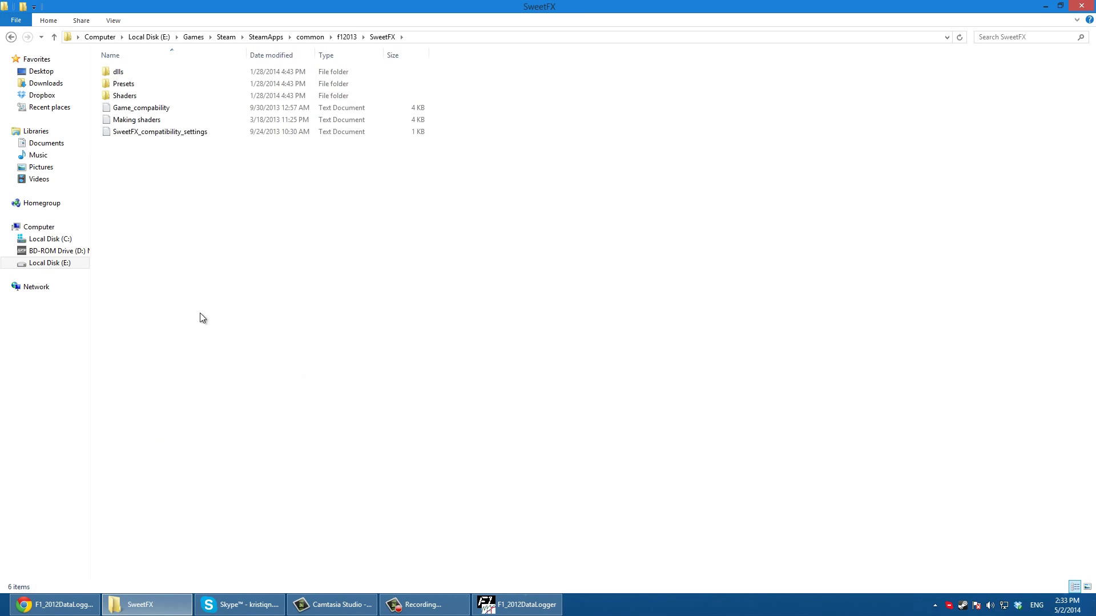
{"action": "key", "text": "BackSpace"}
{"action": "scroll", "coordinate": [216, 314], "scroll_direction": "down", "scroll_amount": 1}
{"action": "scroll", "coordinate": [217, 315], "scroll_direction": "down", "scroll_amount": 2}
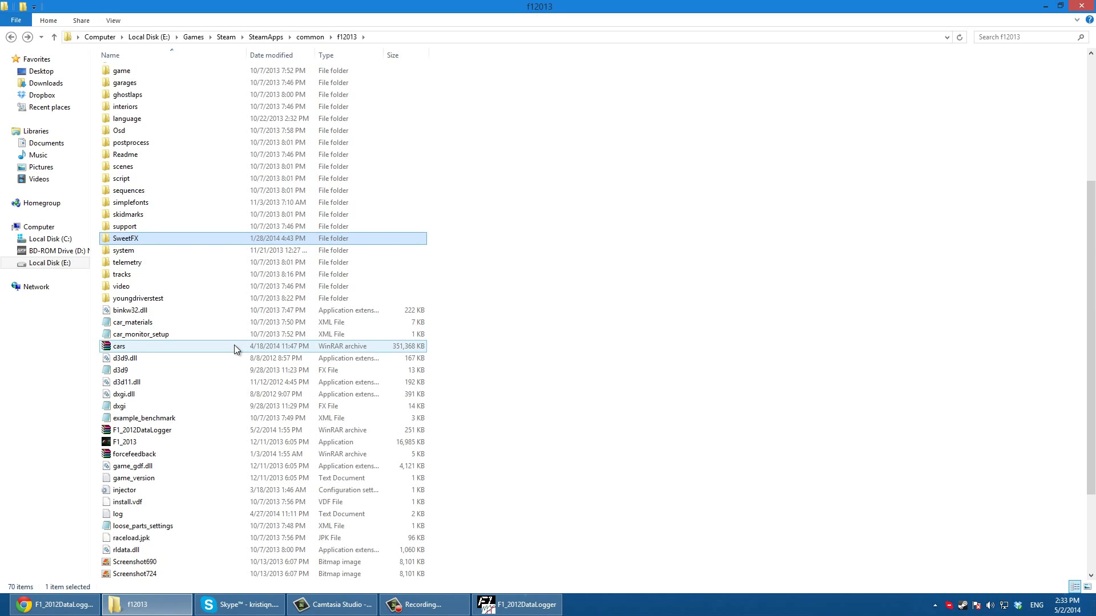
{"action": "scroll", "coordinate": [232, 341], "scroll_direction": "down", "scroll_amount": 3}
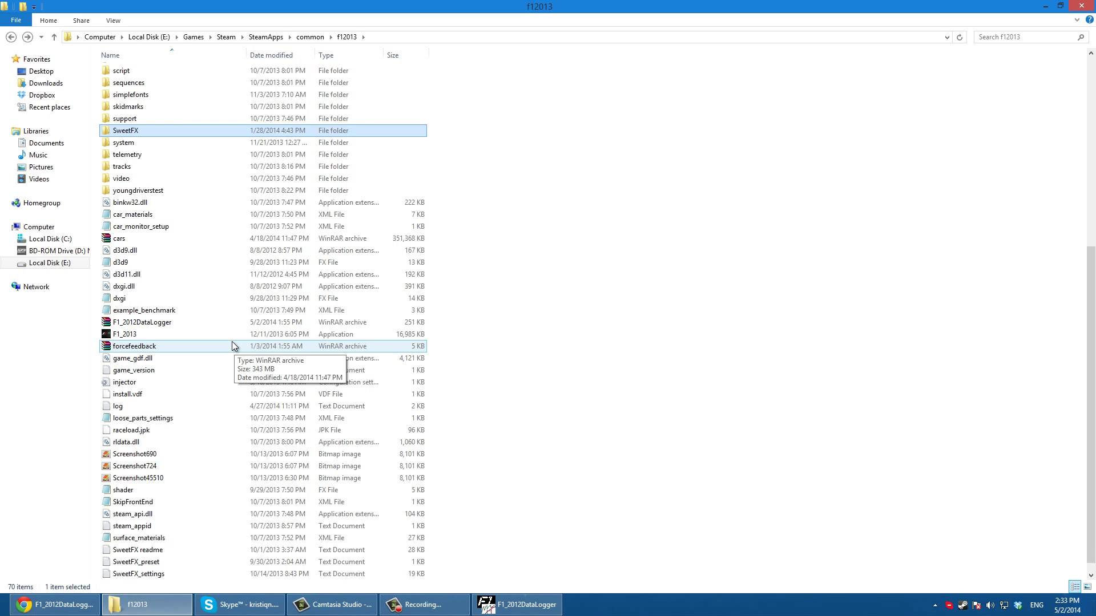
{"action": "scroll", "coordinate": [232, 334], "scroll_direction": "up", "scroll_amount": 9}
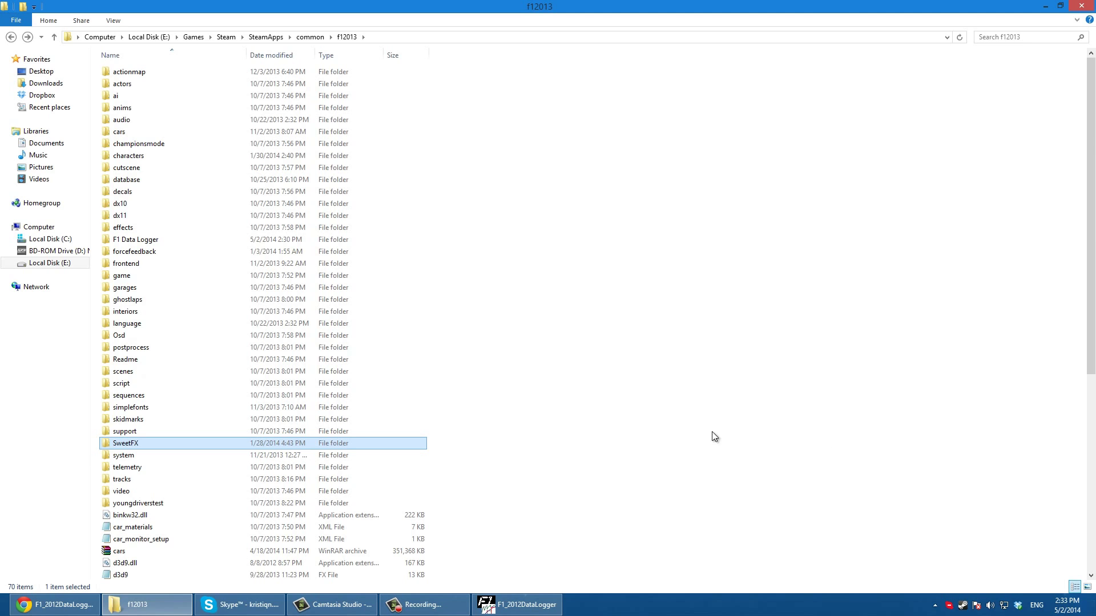
{"action": "scroll", "coordinate": [666, 422], "scroll_direction": "down", "scroll_amount": 9}
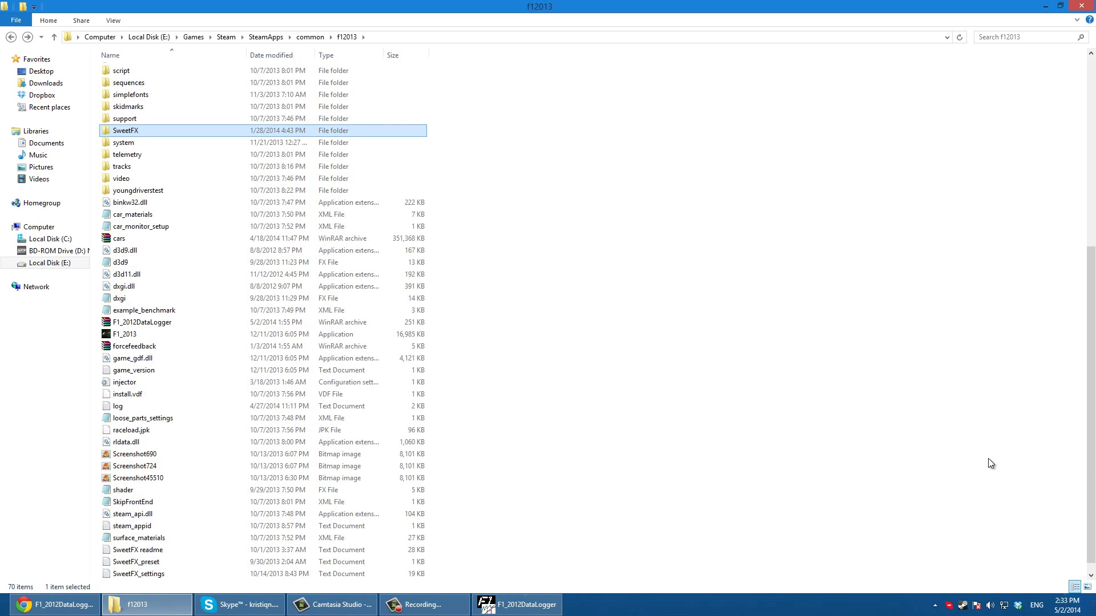
{"action": "scroll", "coordinate": [988, 460], "scroll_direction": "up", "scroll_amount": 2}
{"action": "left_click", "coordinate": [443, 606]}
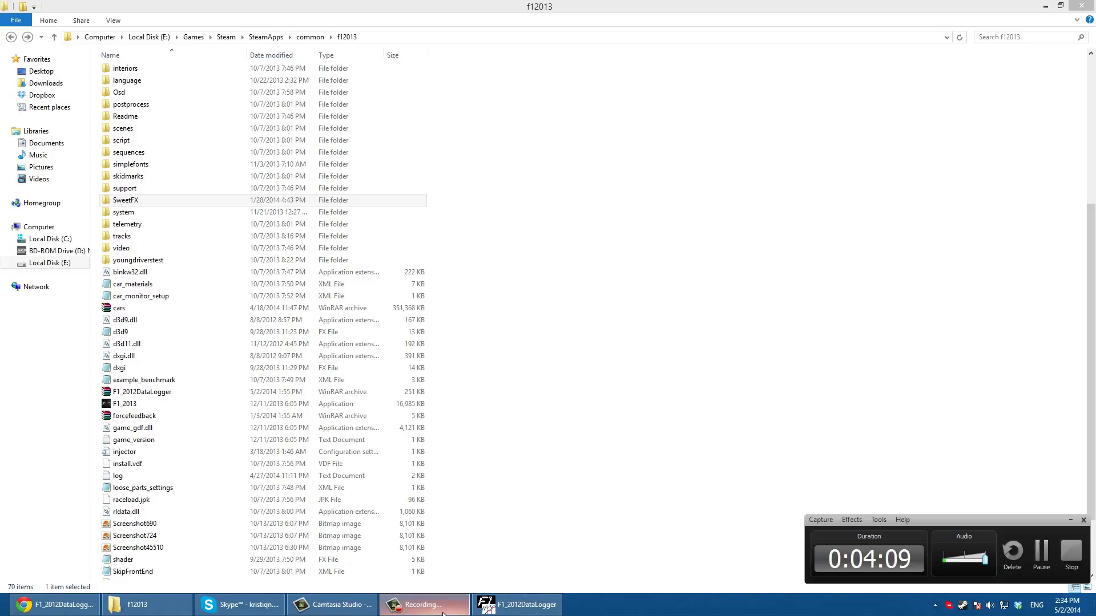